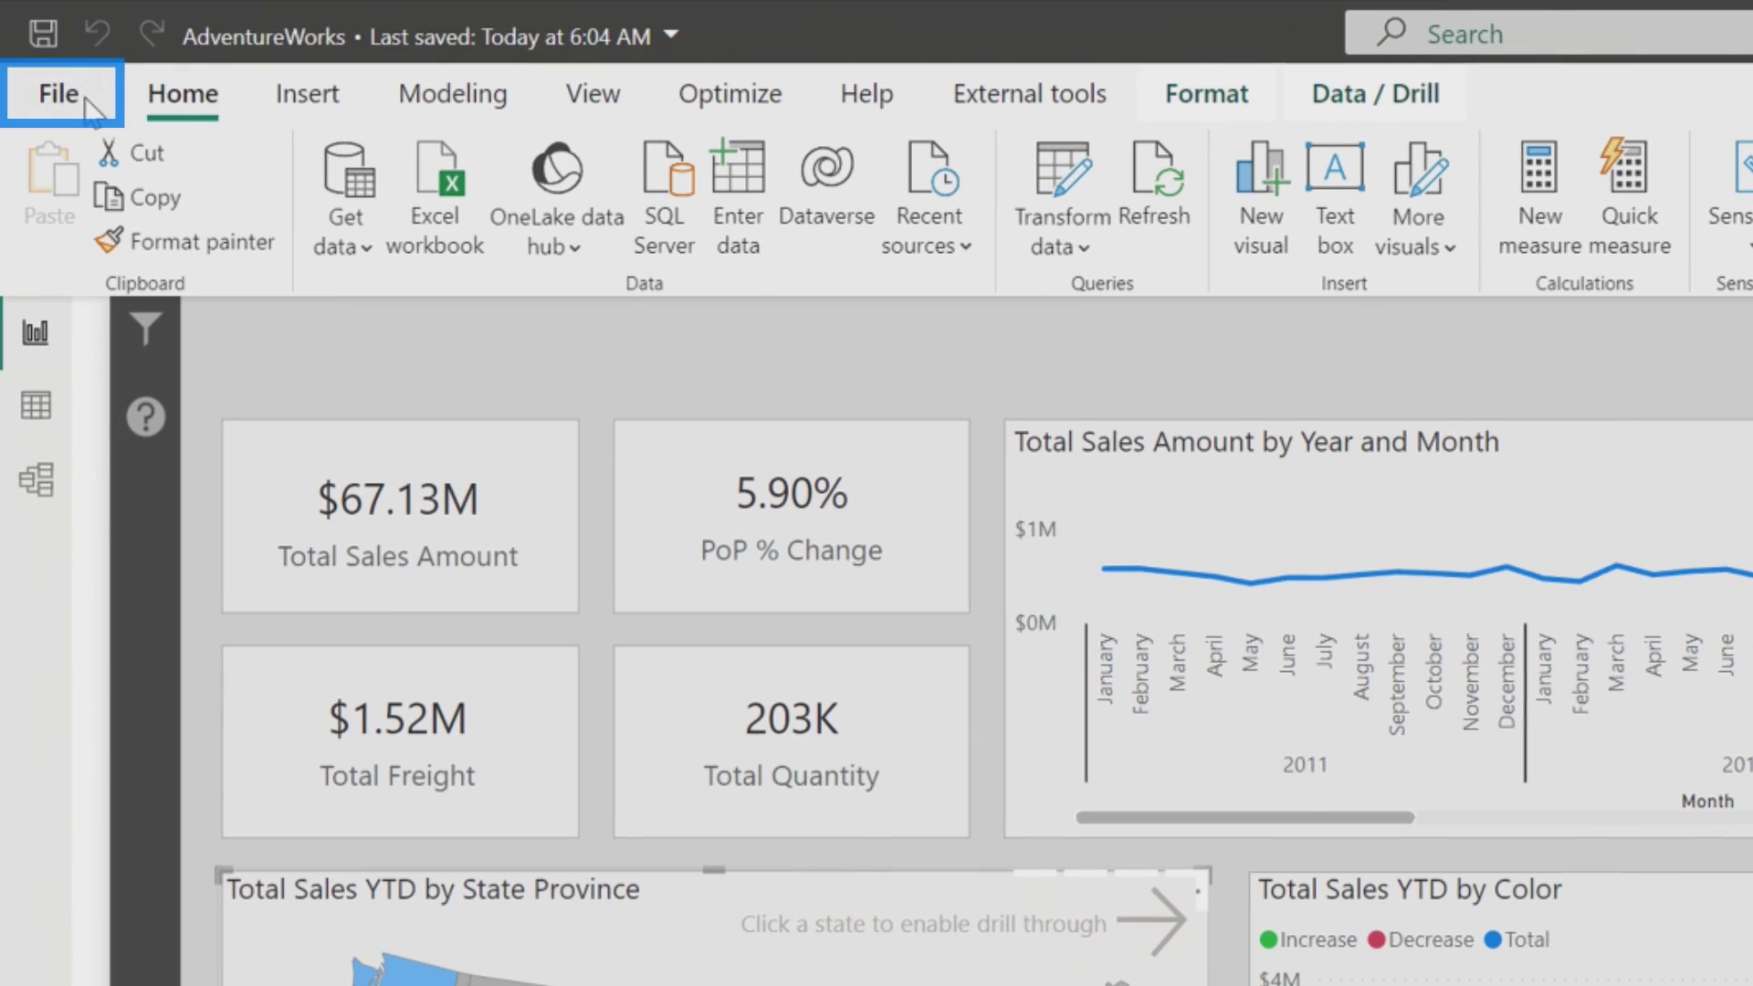
# Turn on the On-object interaction preview feature, then close Options after reviewing Report settings
pyautogui.click(87, 108)
pyautogui.click(265, 617)
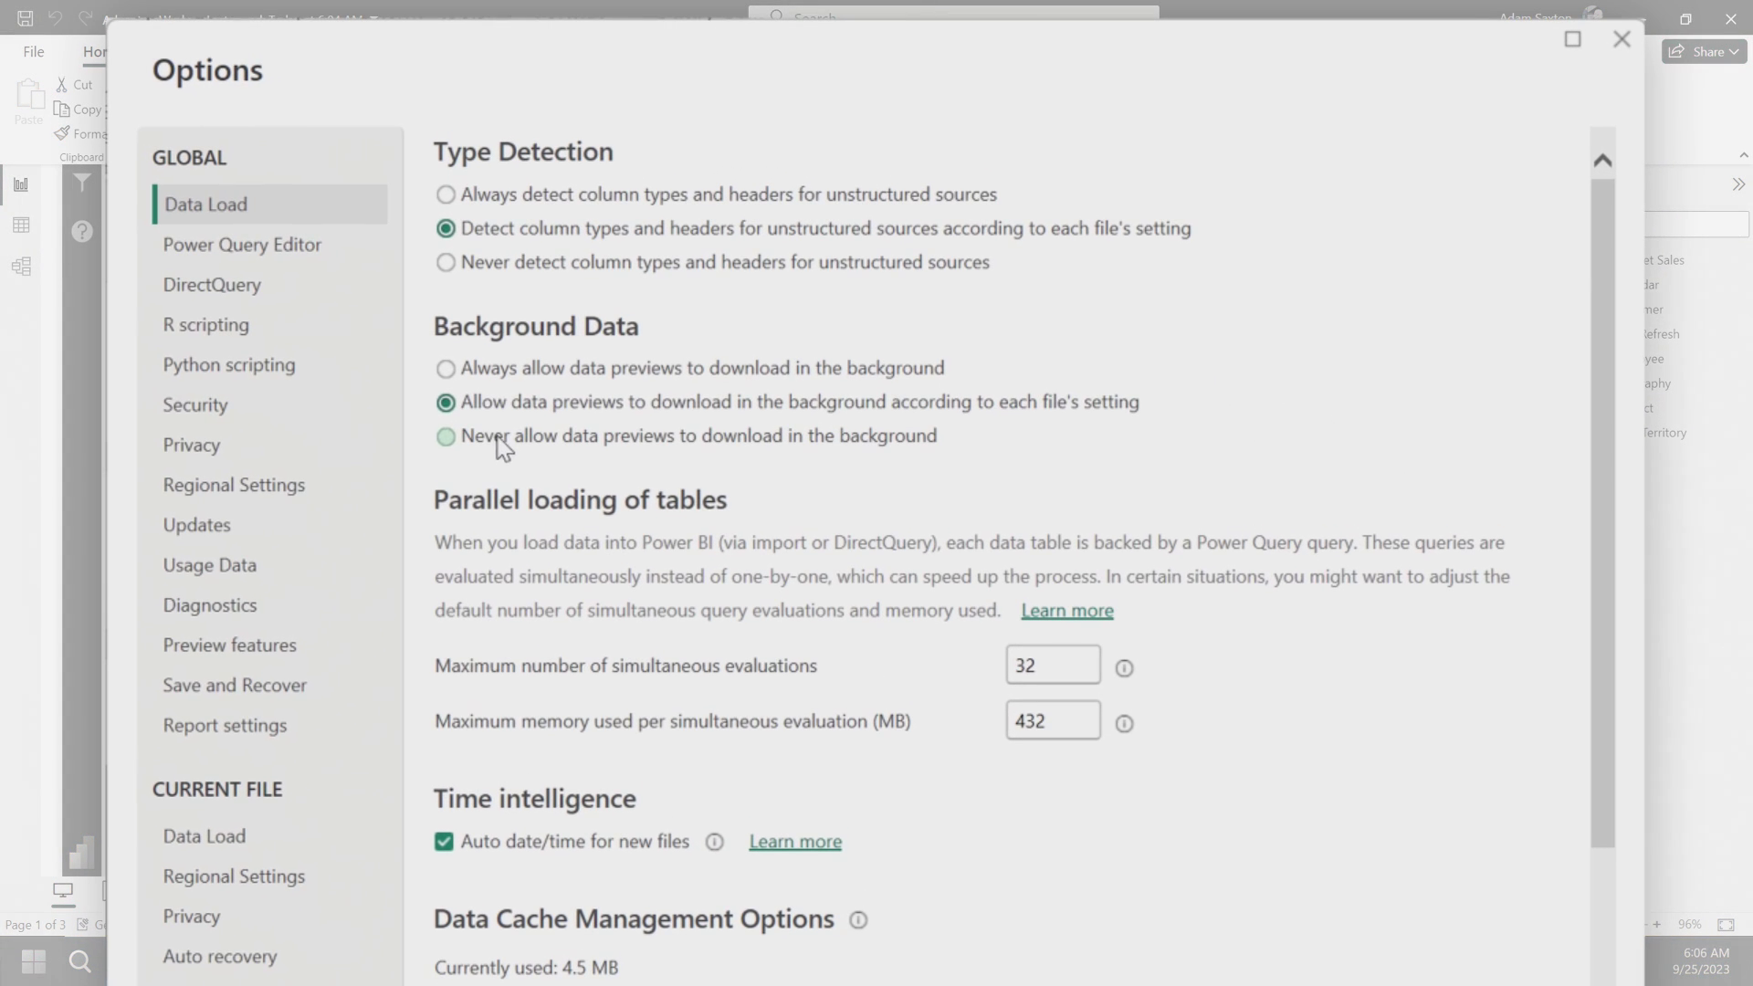
pyautogui.click(239, 649)
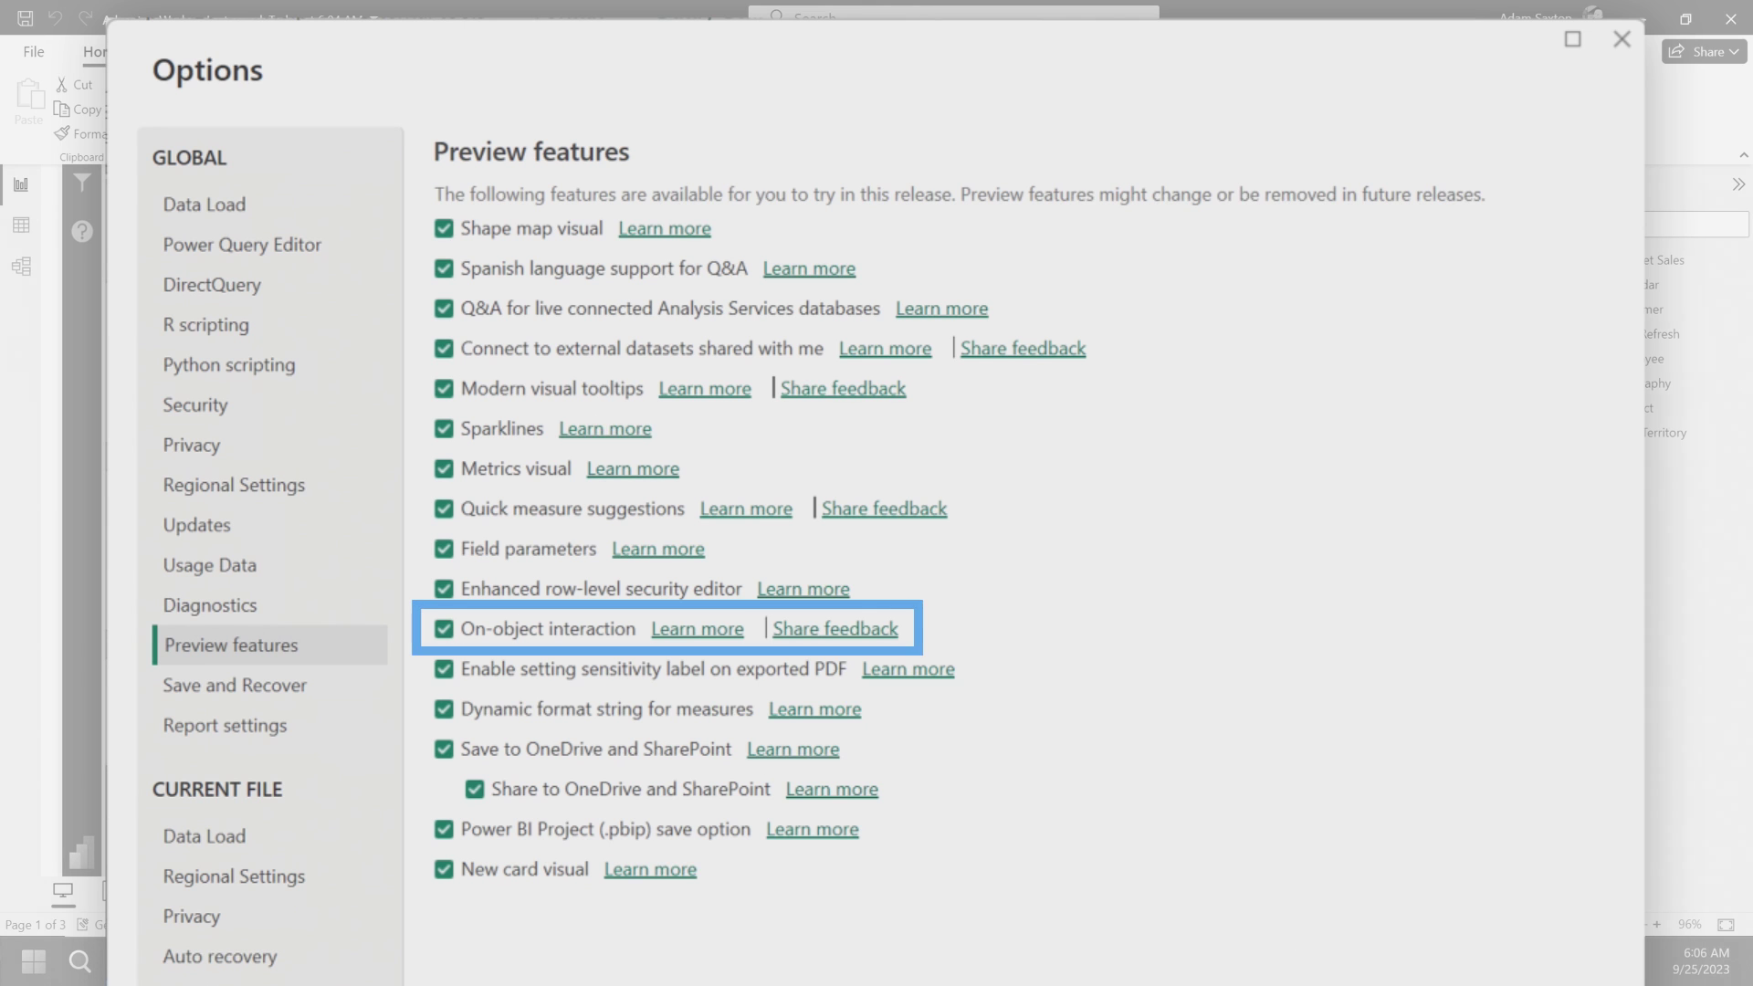
pyautogui.click(1272, 893)
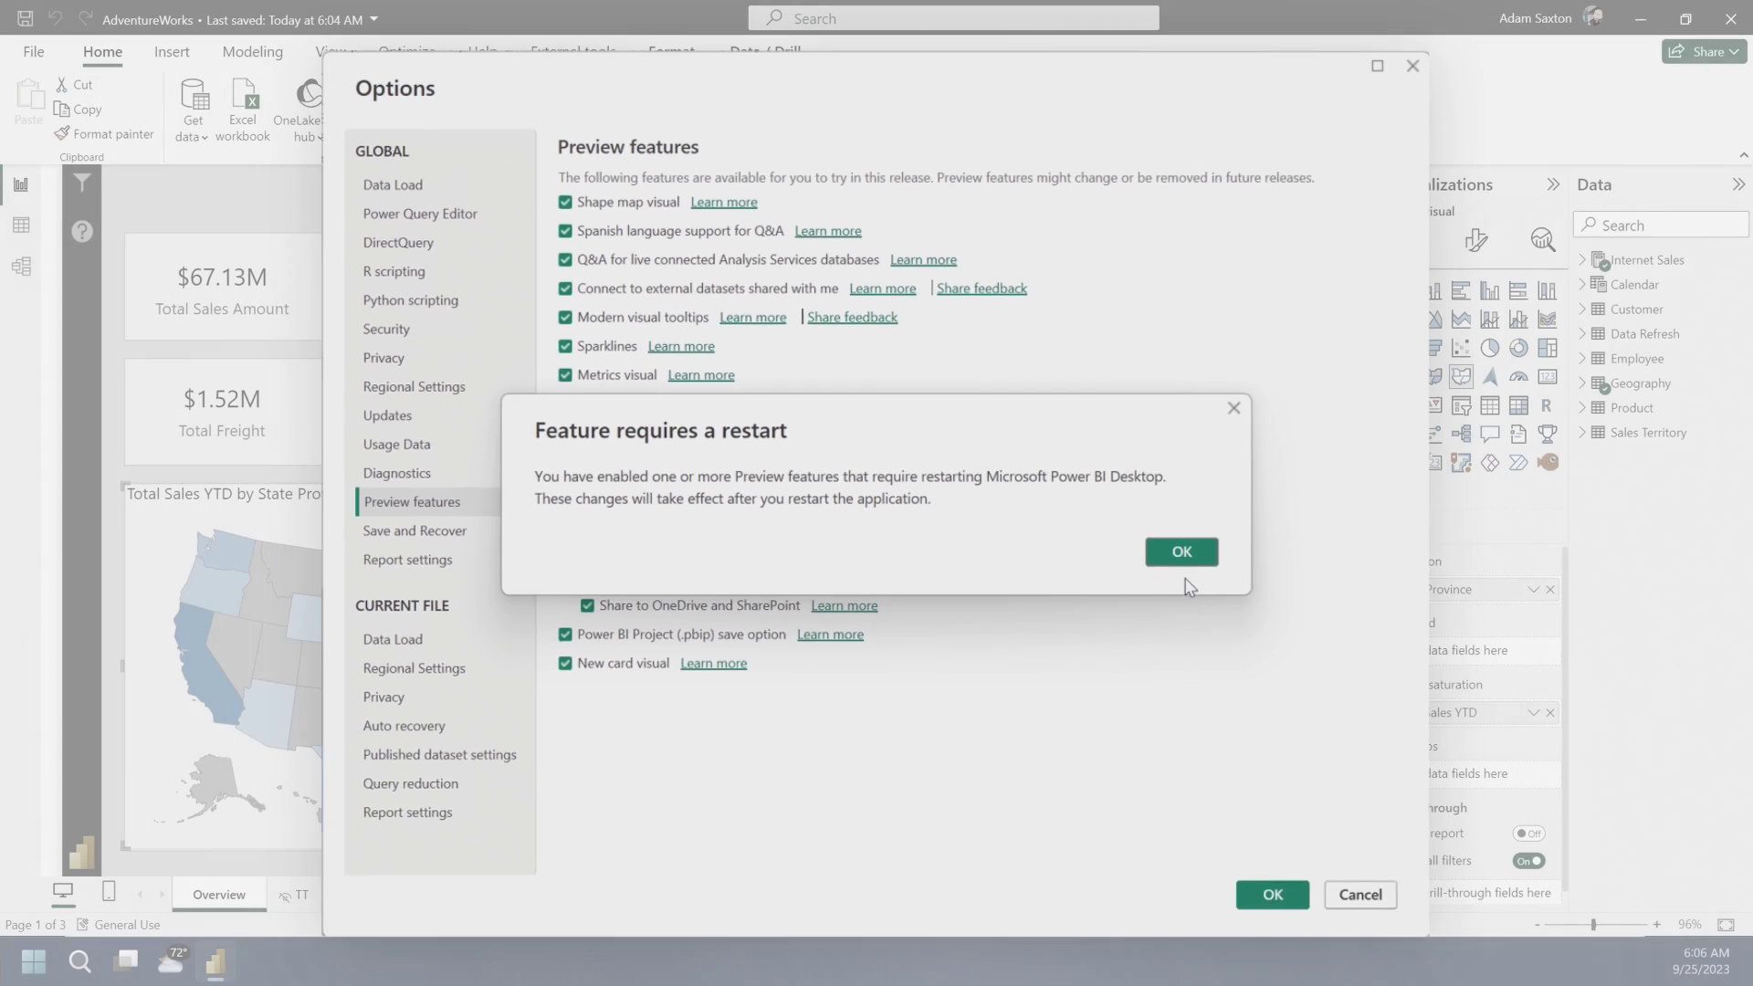
pyautogui.click(1179, 553)
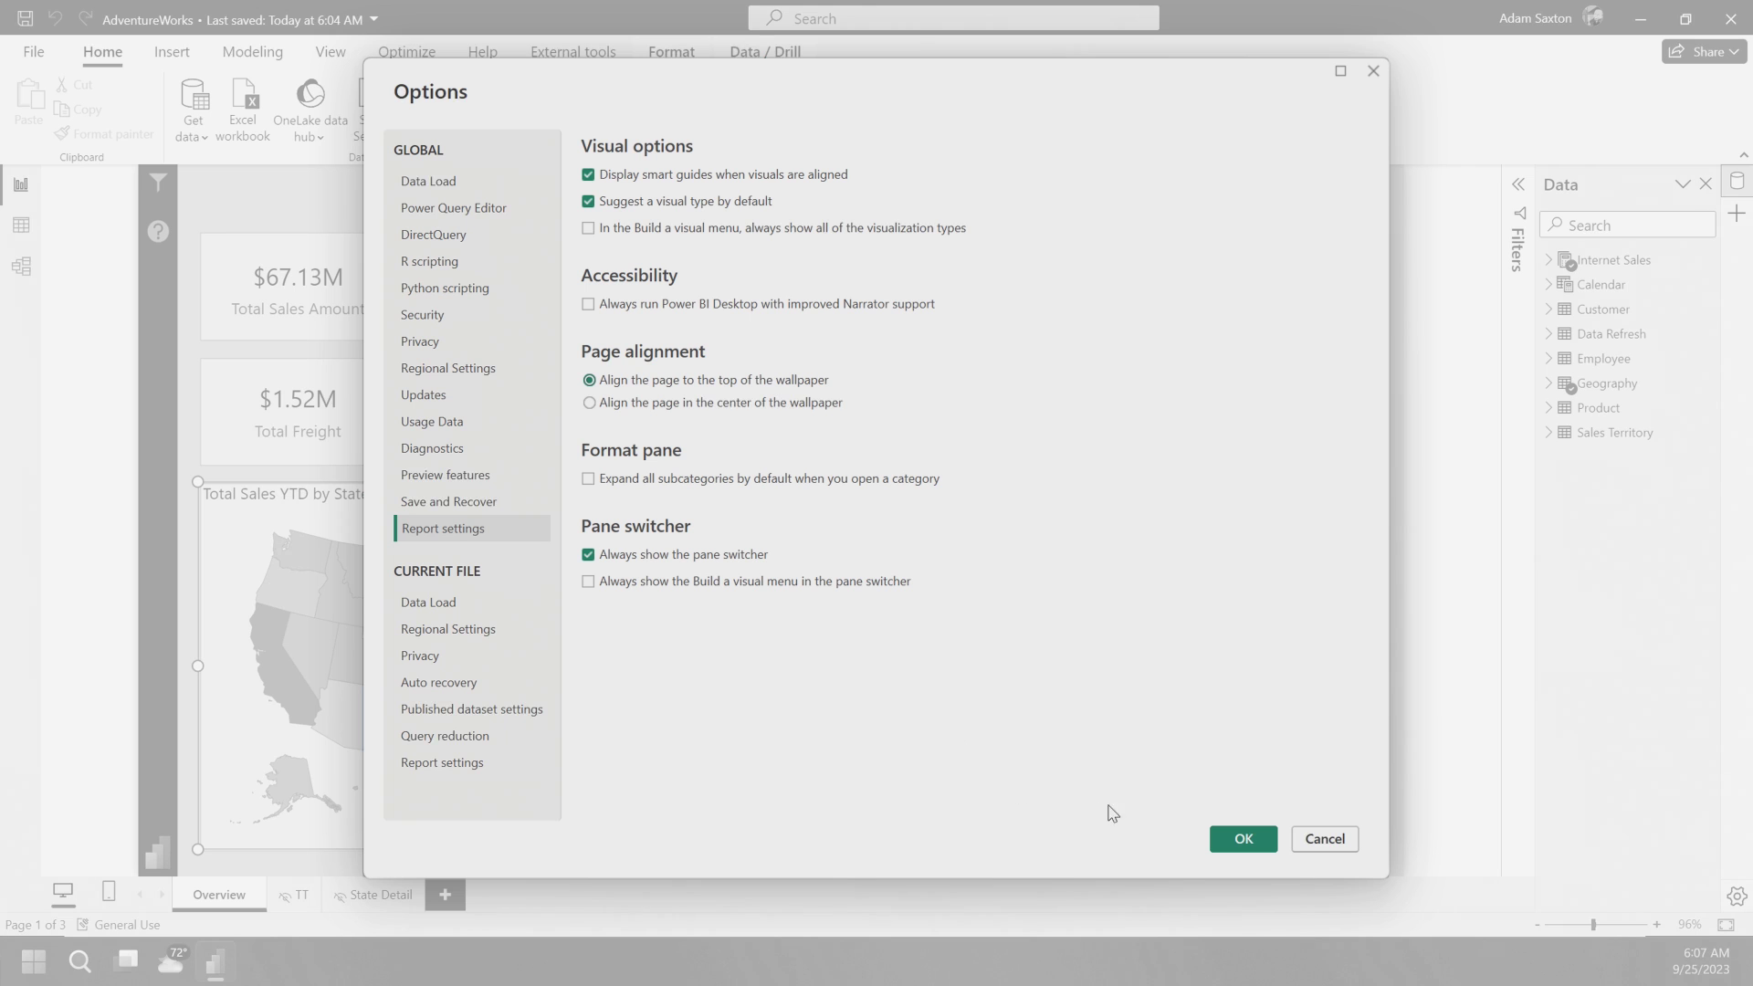
pyautogui.click(1302, 838)
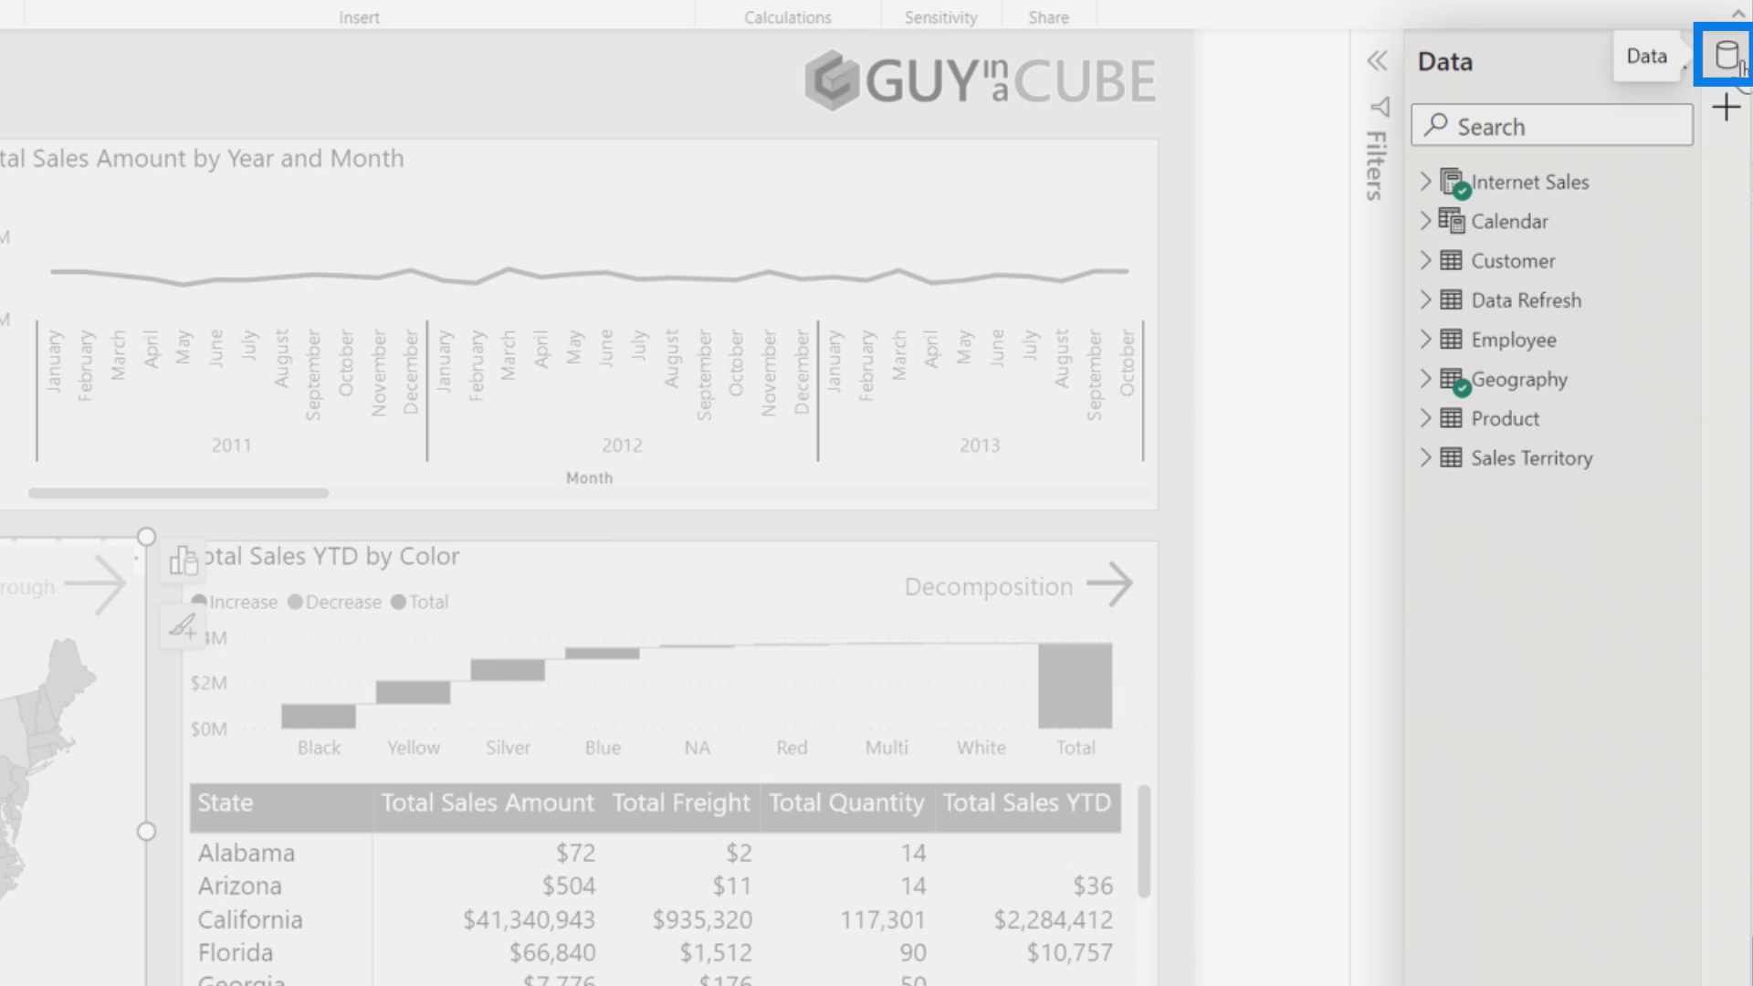
# Switch on the Format, Bookmarks and Performance analyzer panes in Customize pane switcher
pyautogui.click(1726, 108)
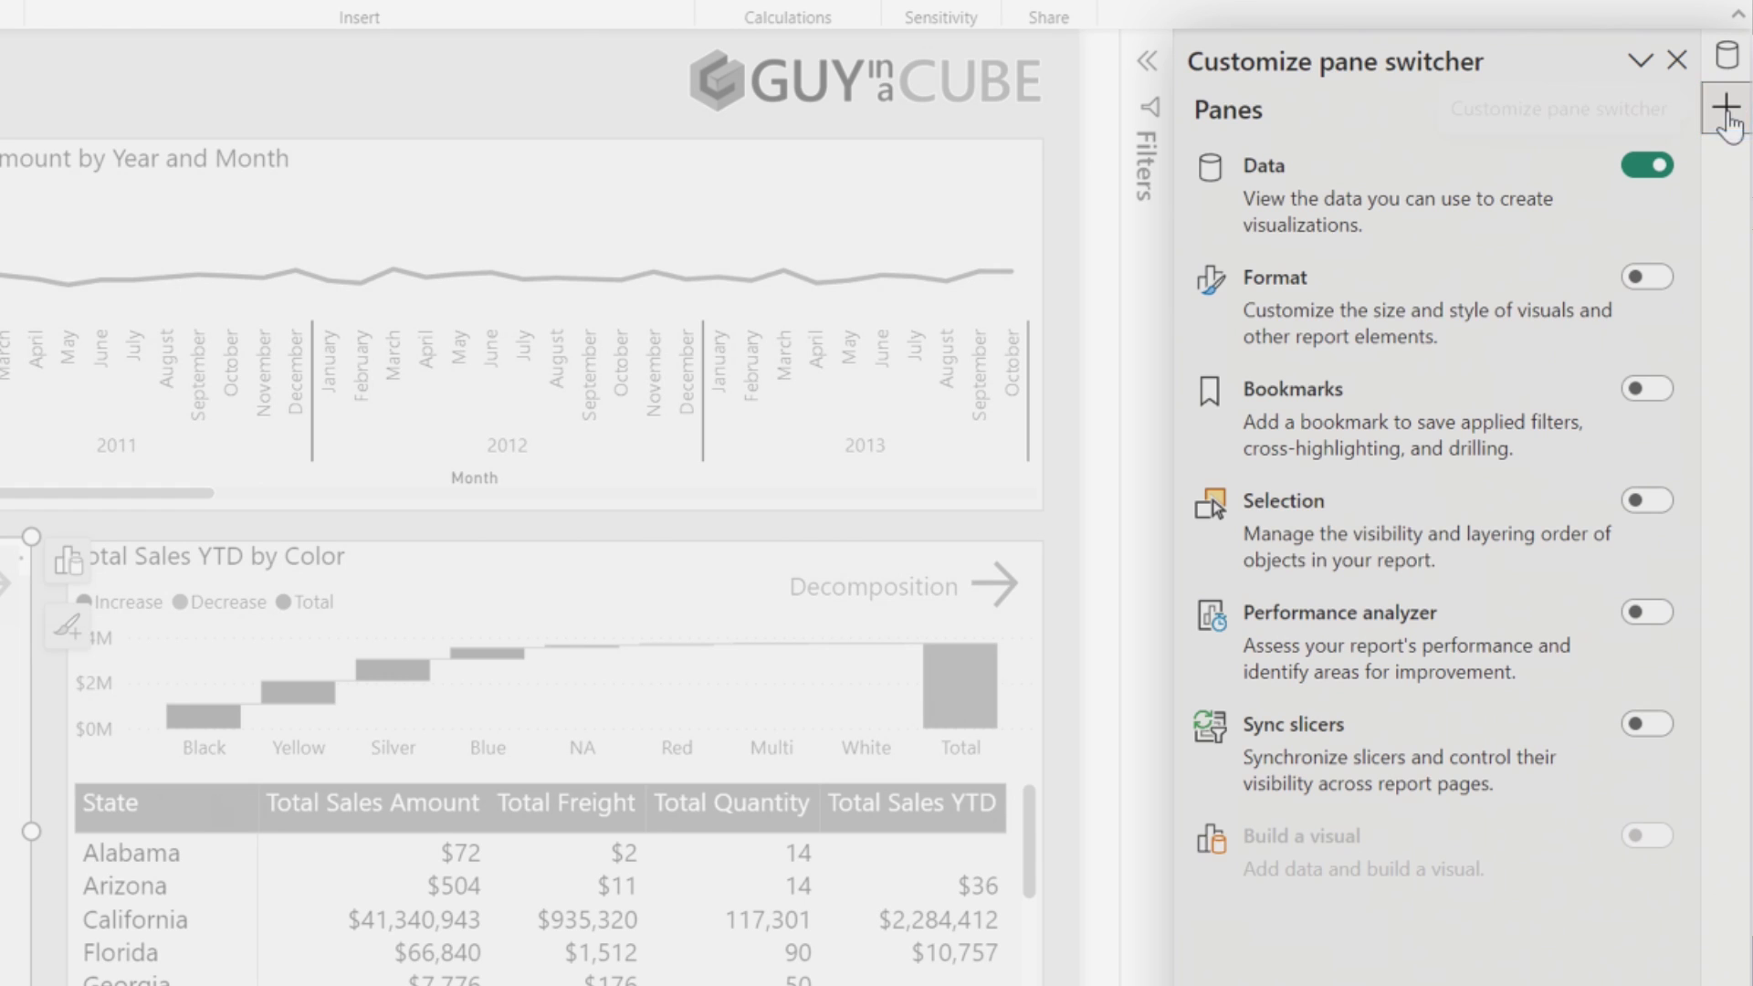
pyautogui.click(1648, 277)
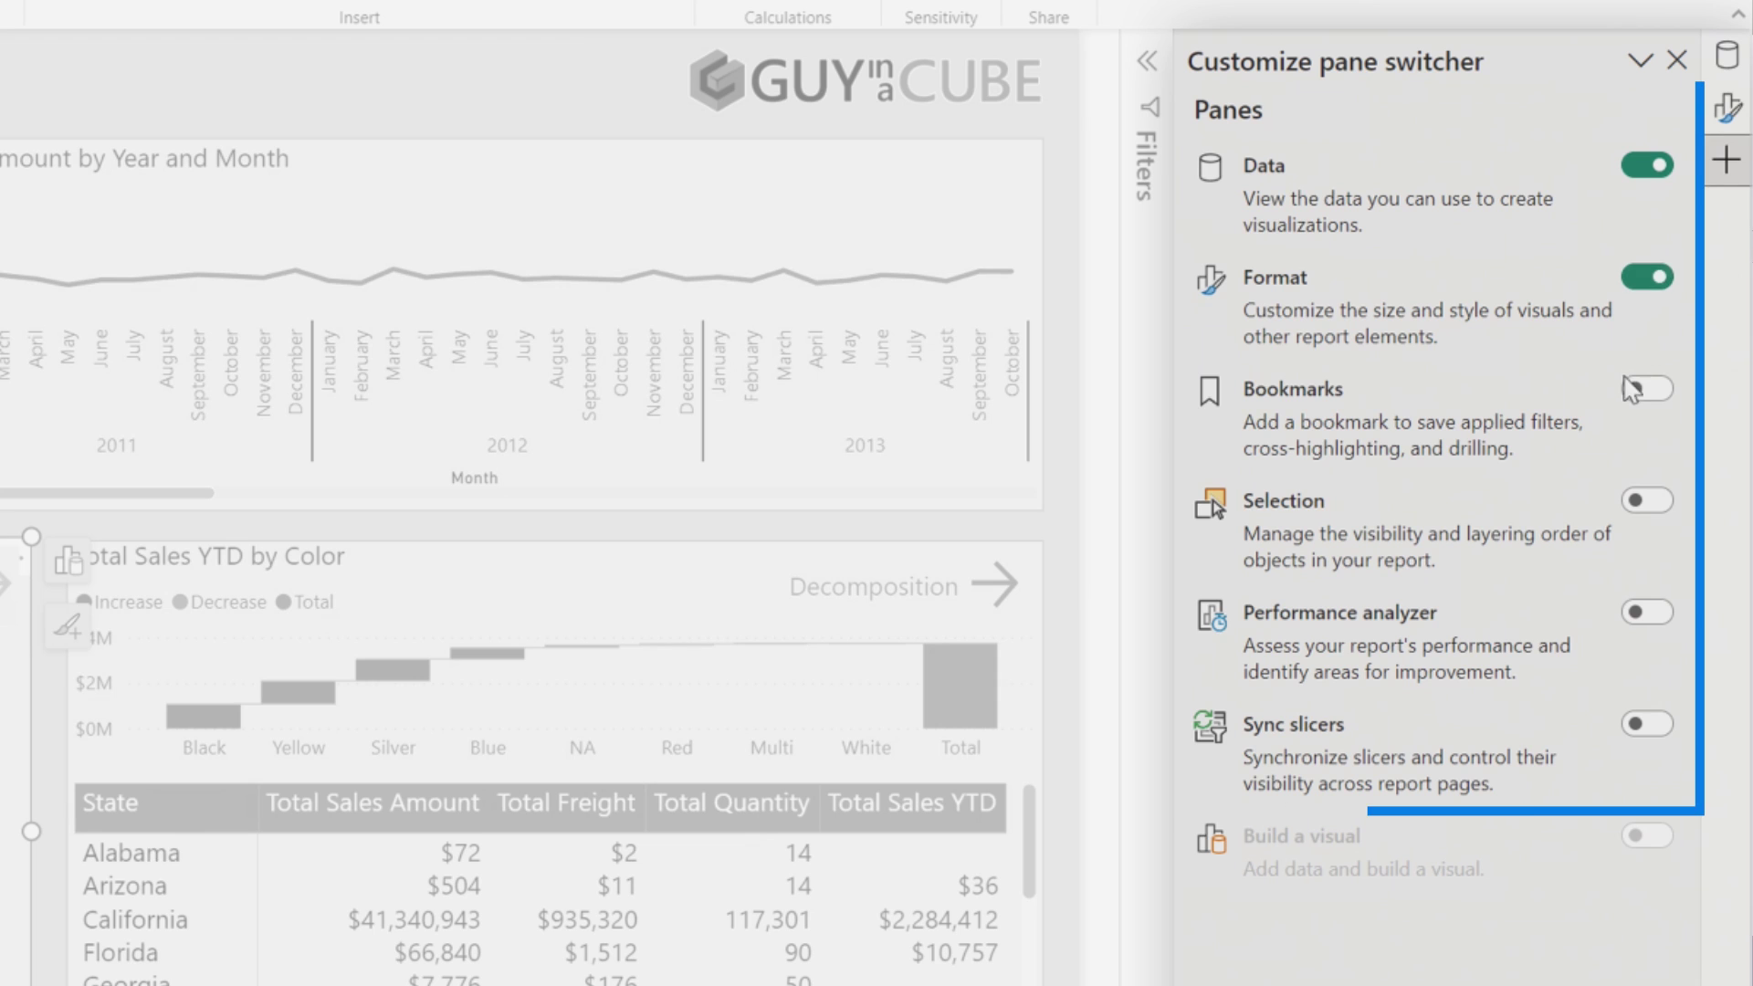
pyautogui.click(1639, 389)
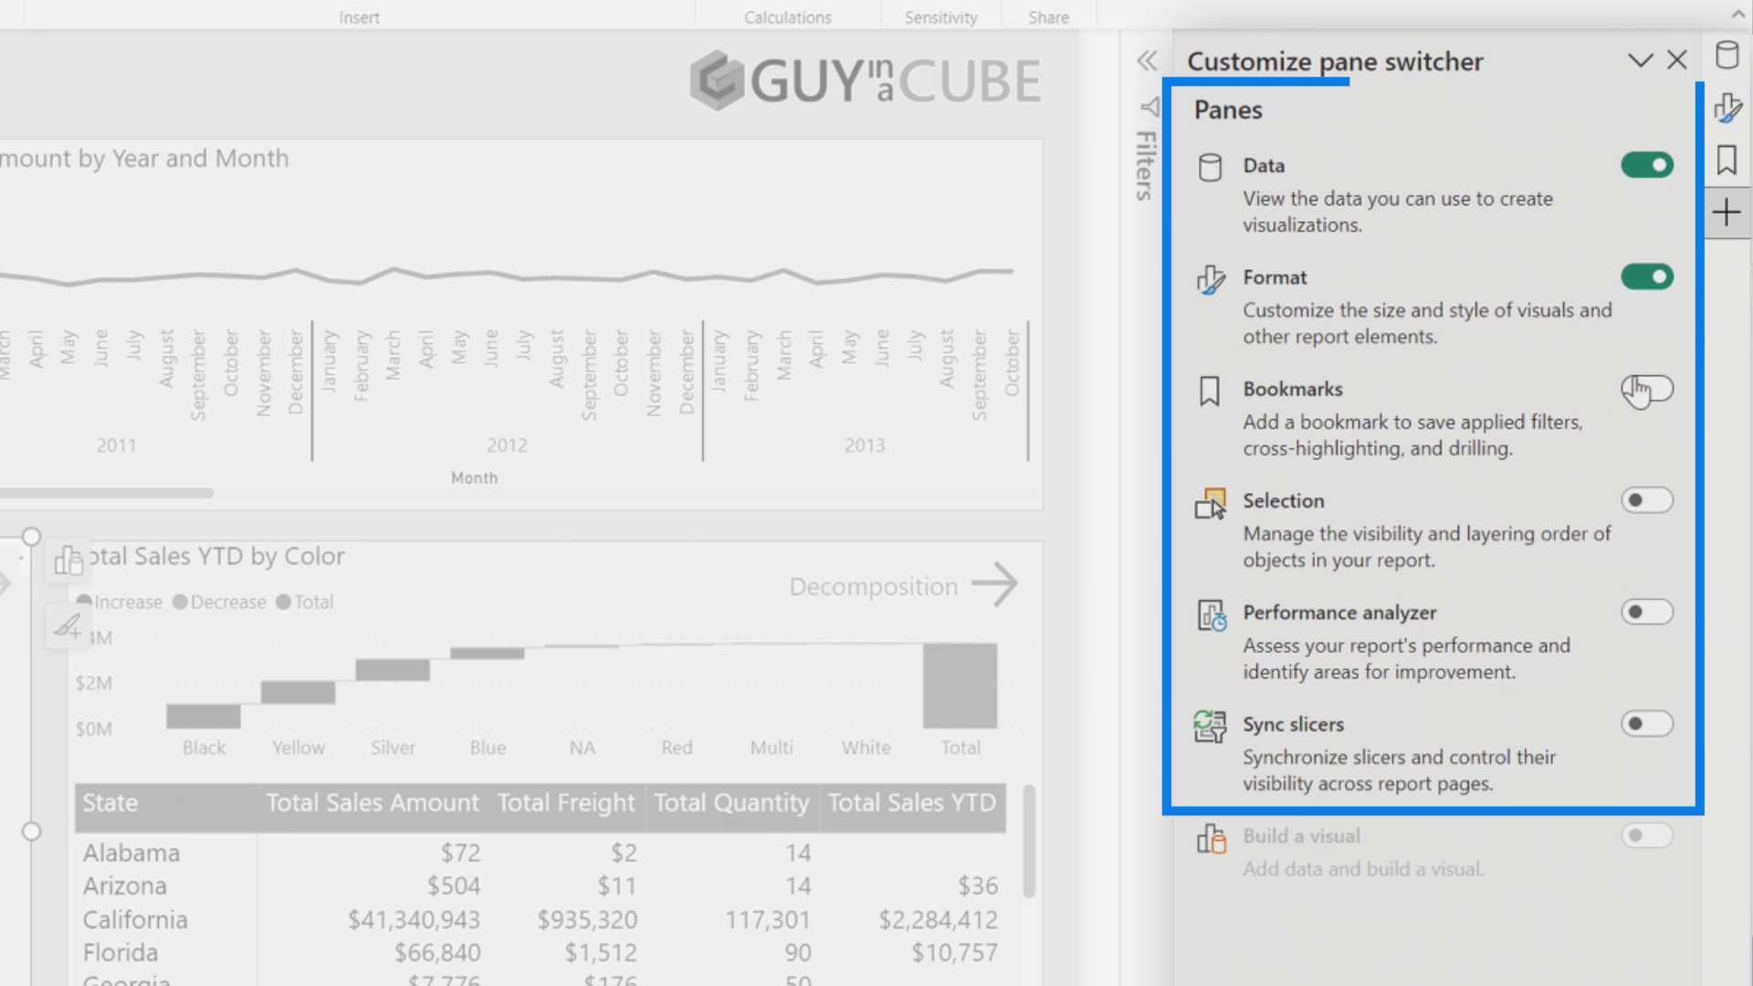
pyautogui.click(1643, 612)
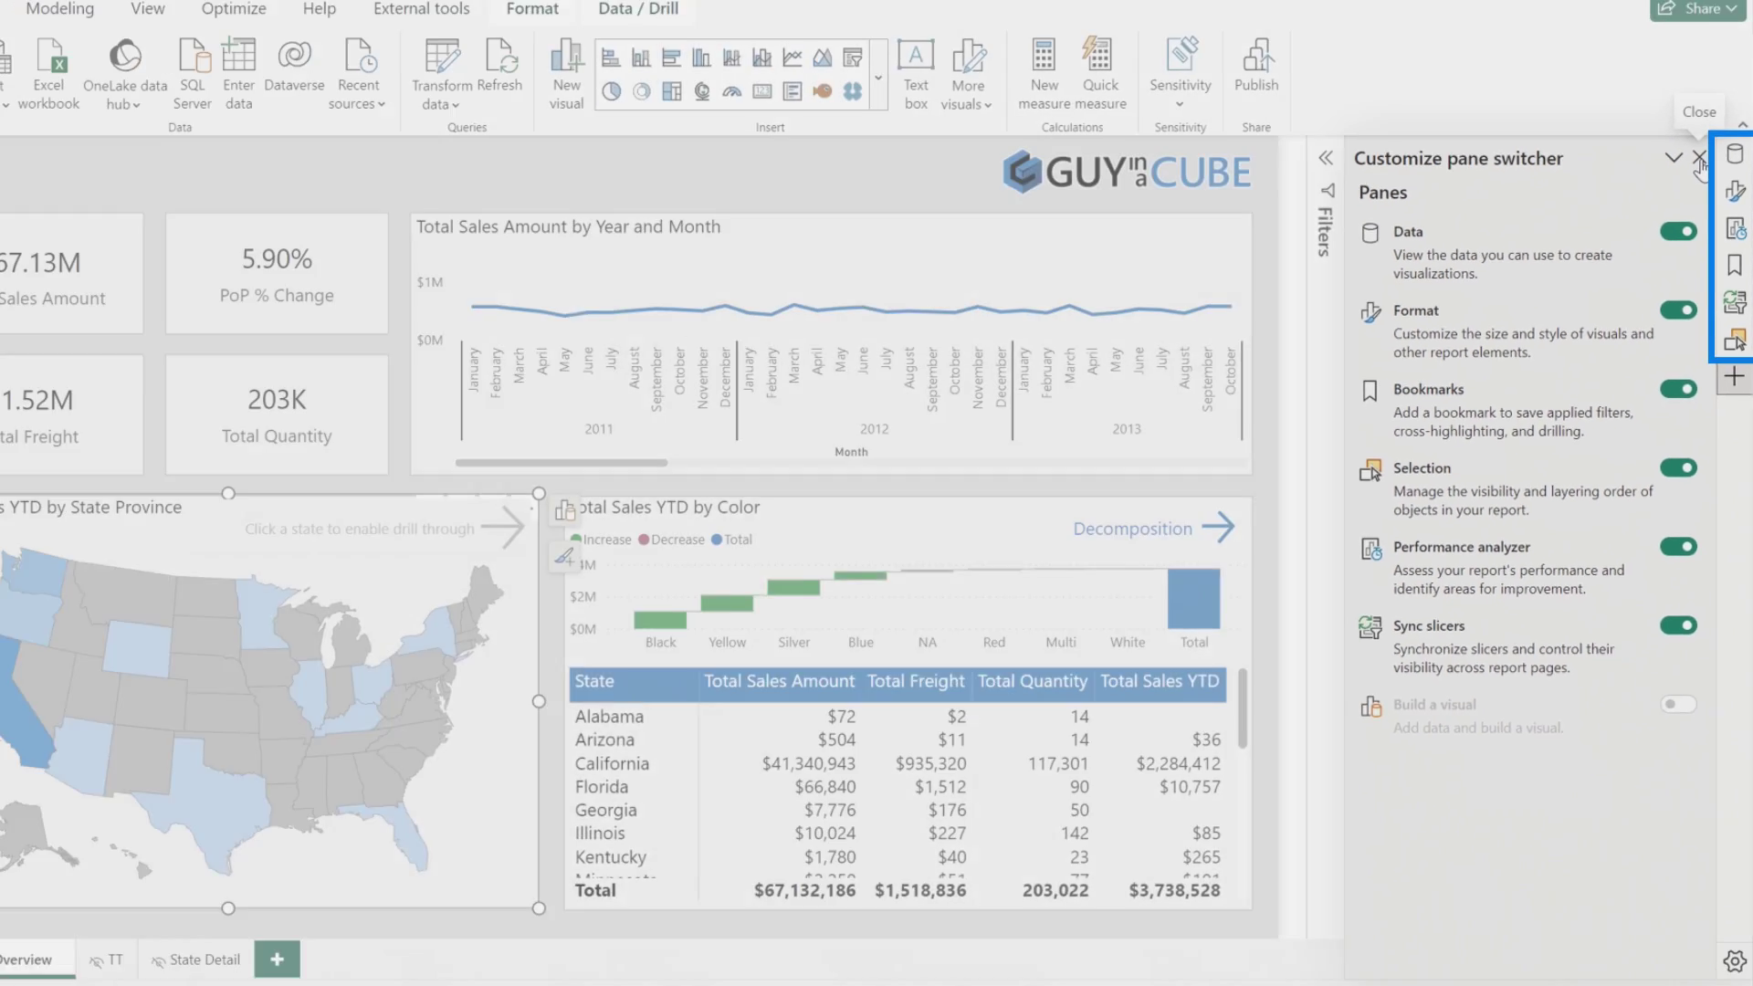
pyautogui.click(1677, 60)
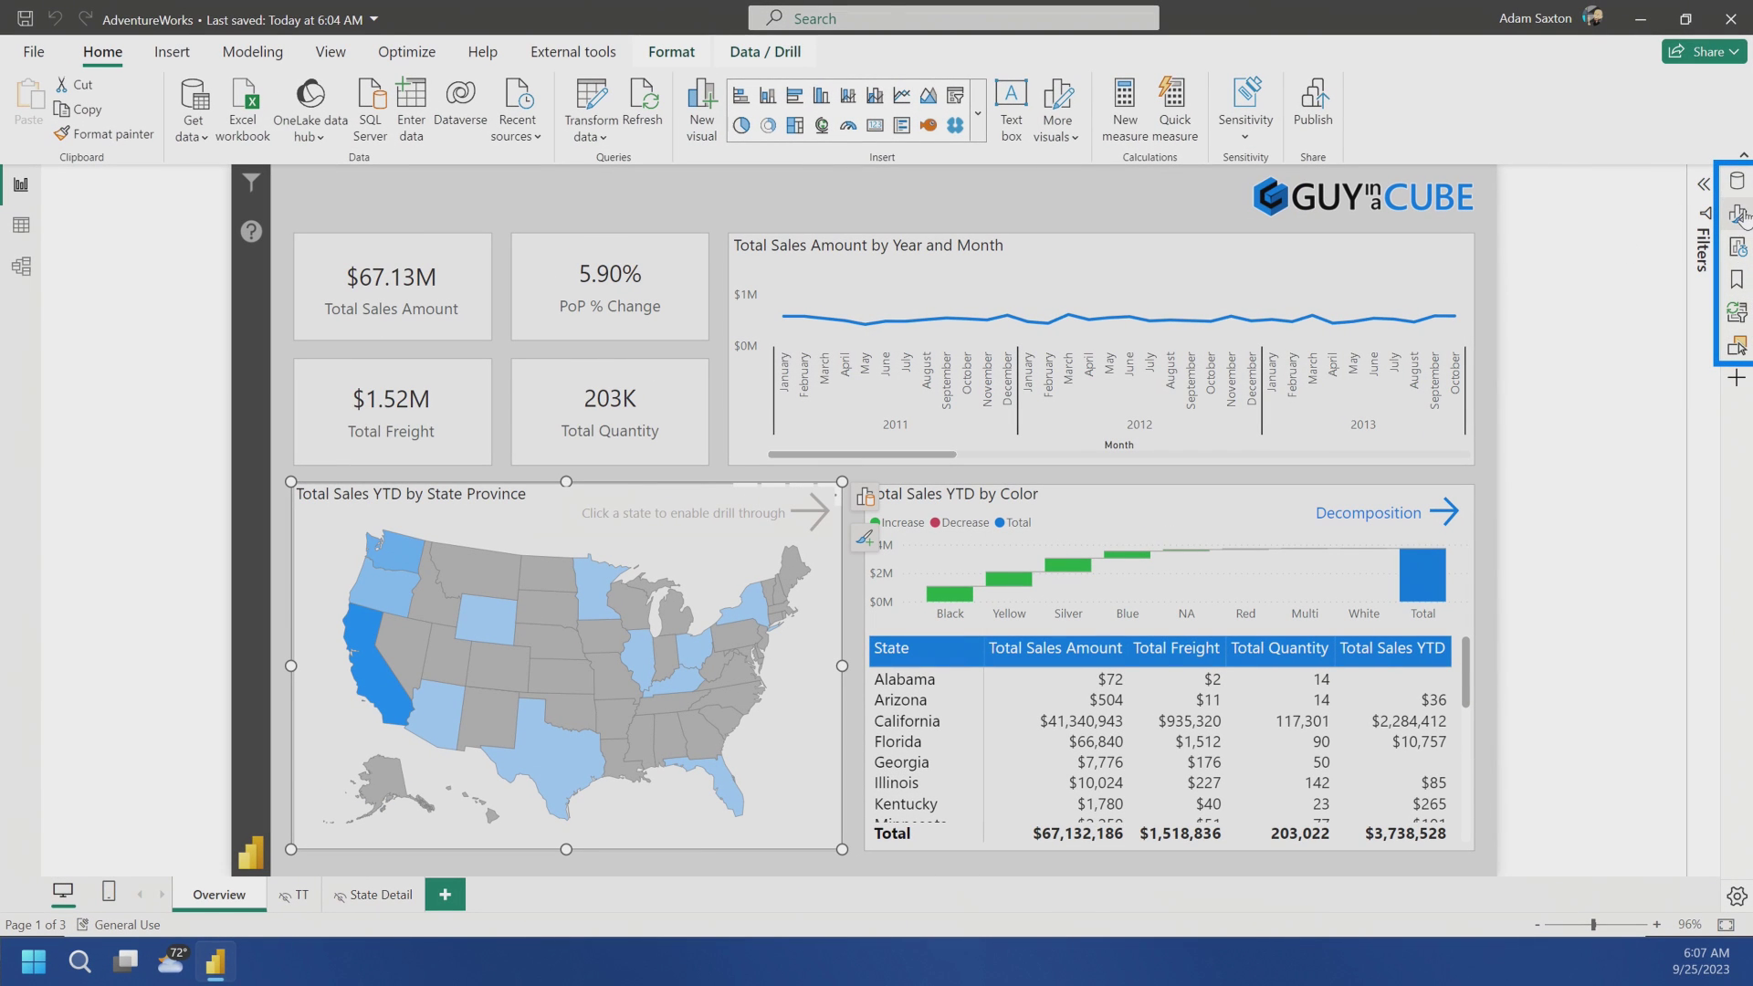
# Show Build a visual options for the PoP % Change card, then for the state province map
pyautogui.click(669, 267)
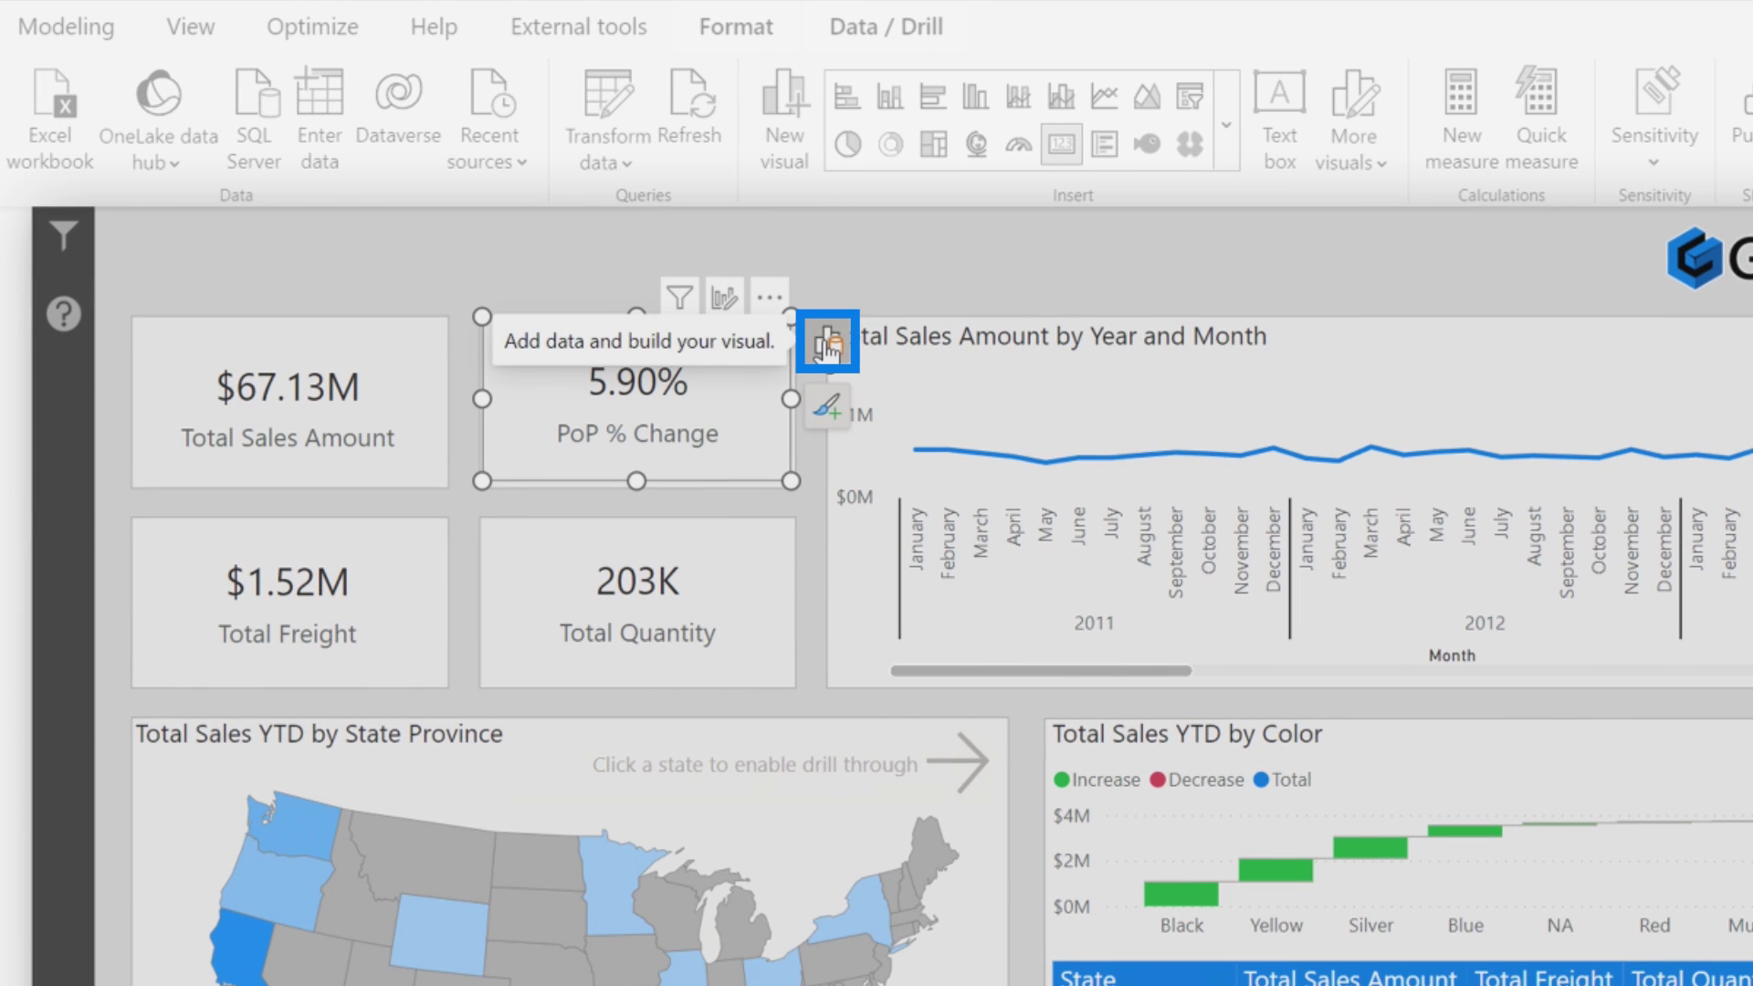
pyautogui.click(827, 345)
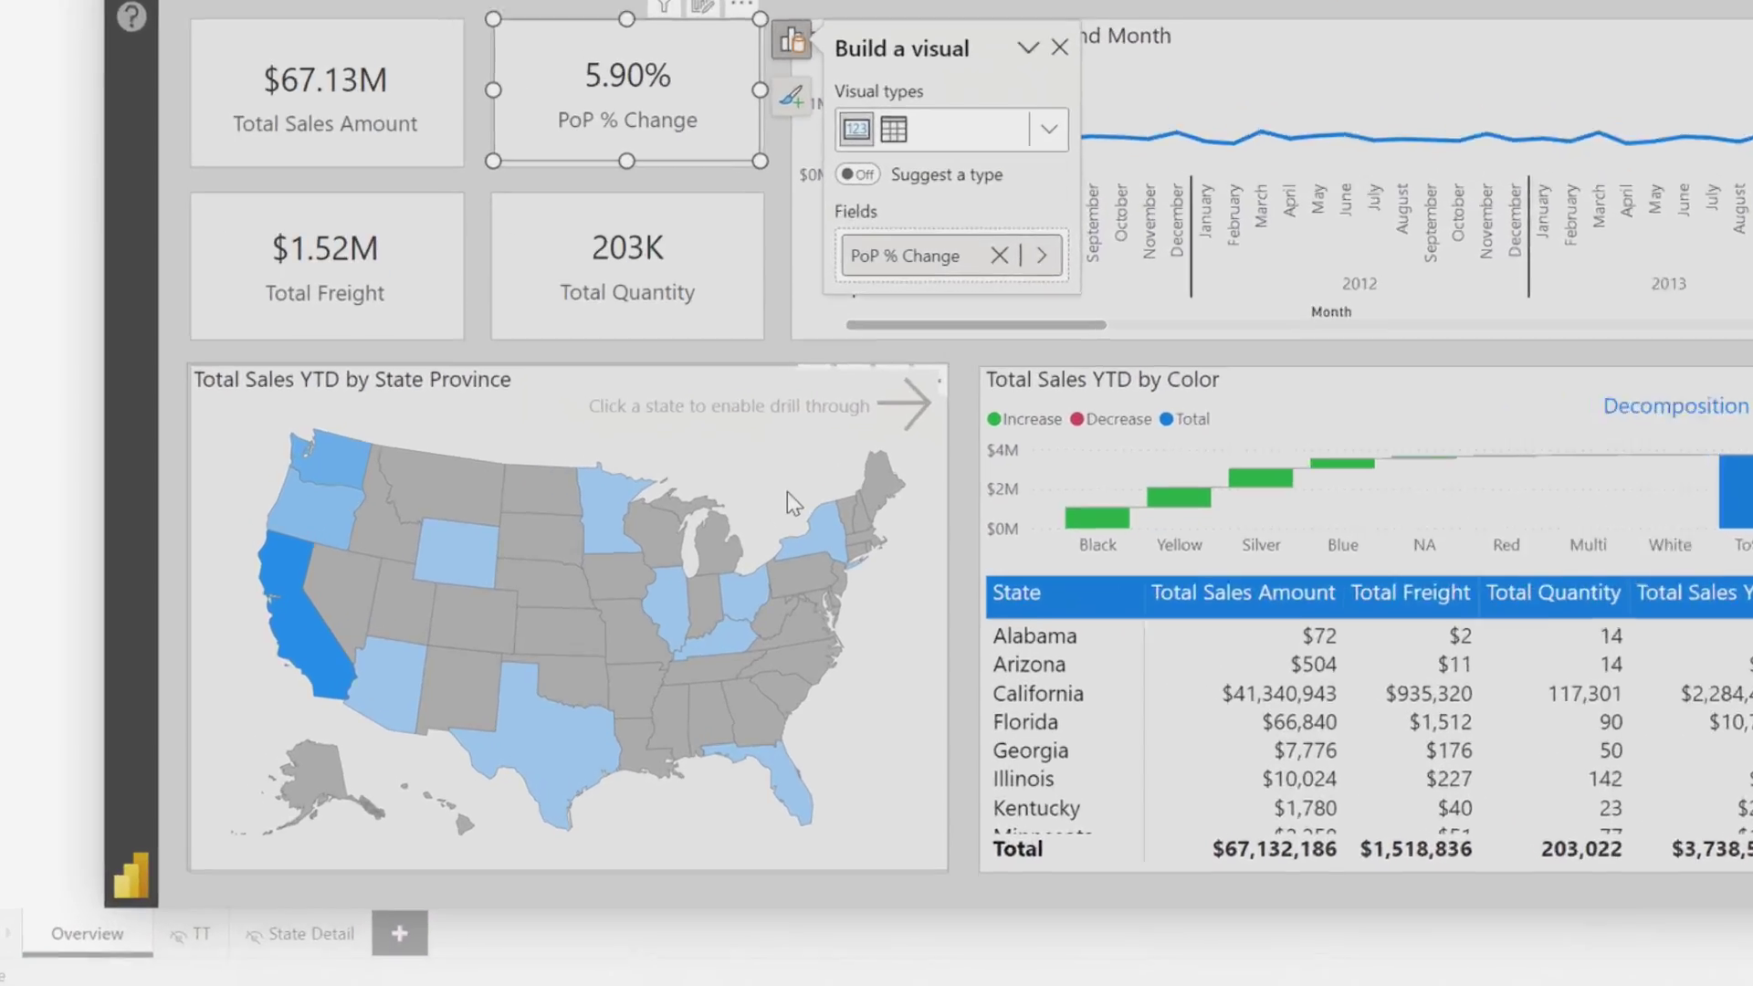
pyautogui.click(792, 502)
pyautogui.click(978, 386)
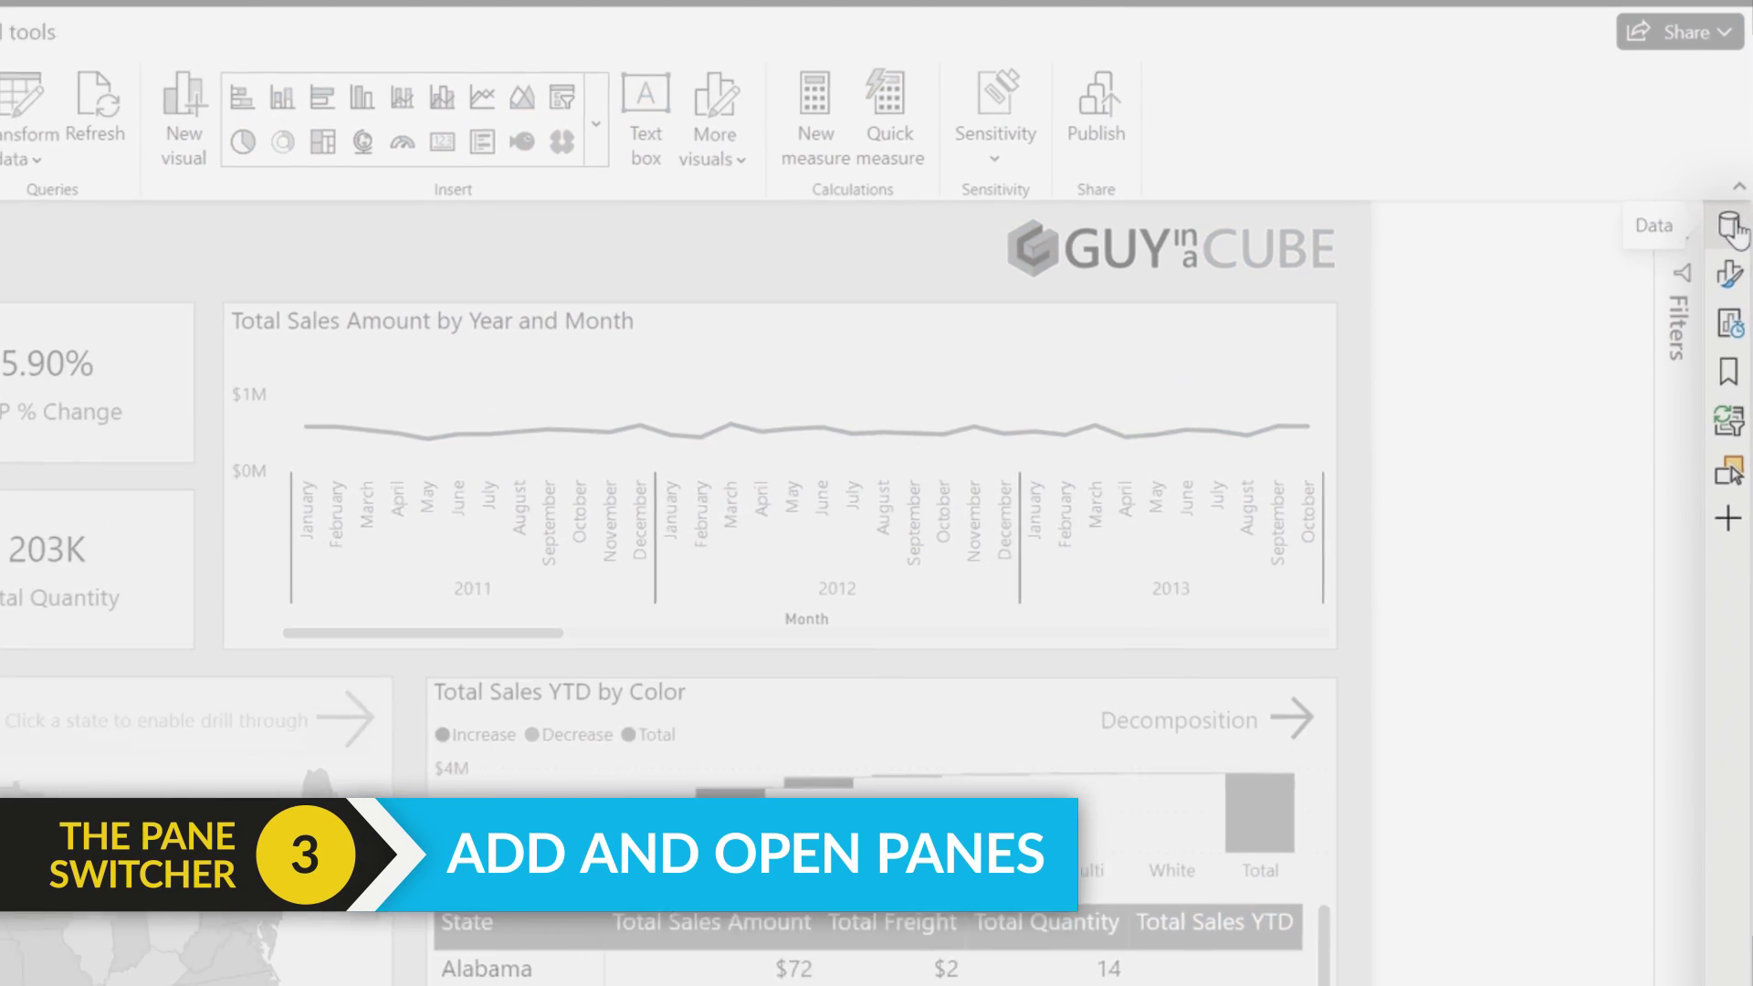
# Cycle through the Data, Format, Performance analyzer, Bookmarks and Sync slicers panes
pyautogui.click(1731, 226)
pyautogui.click(1732, 306)
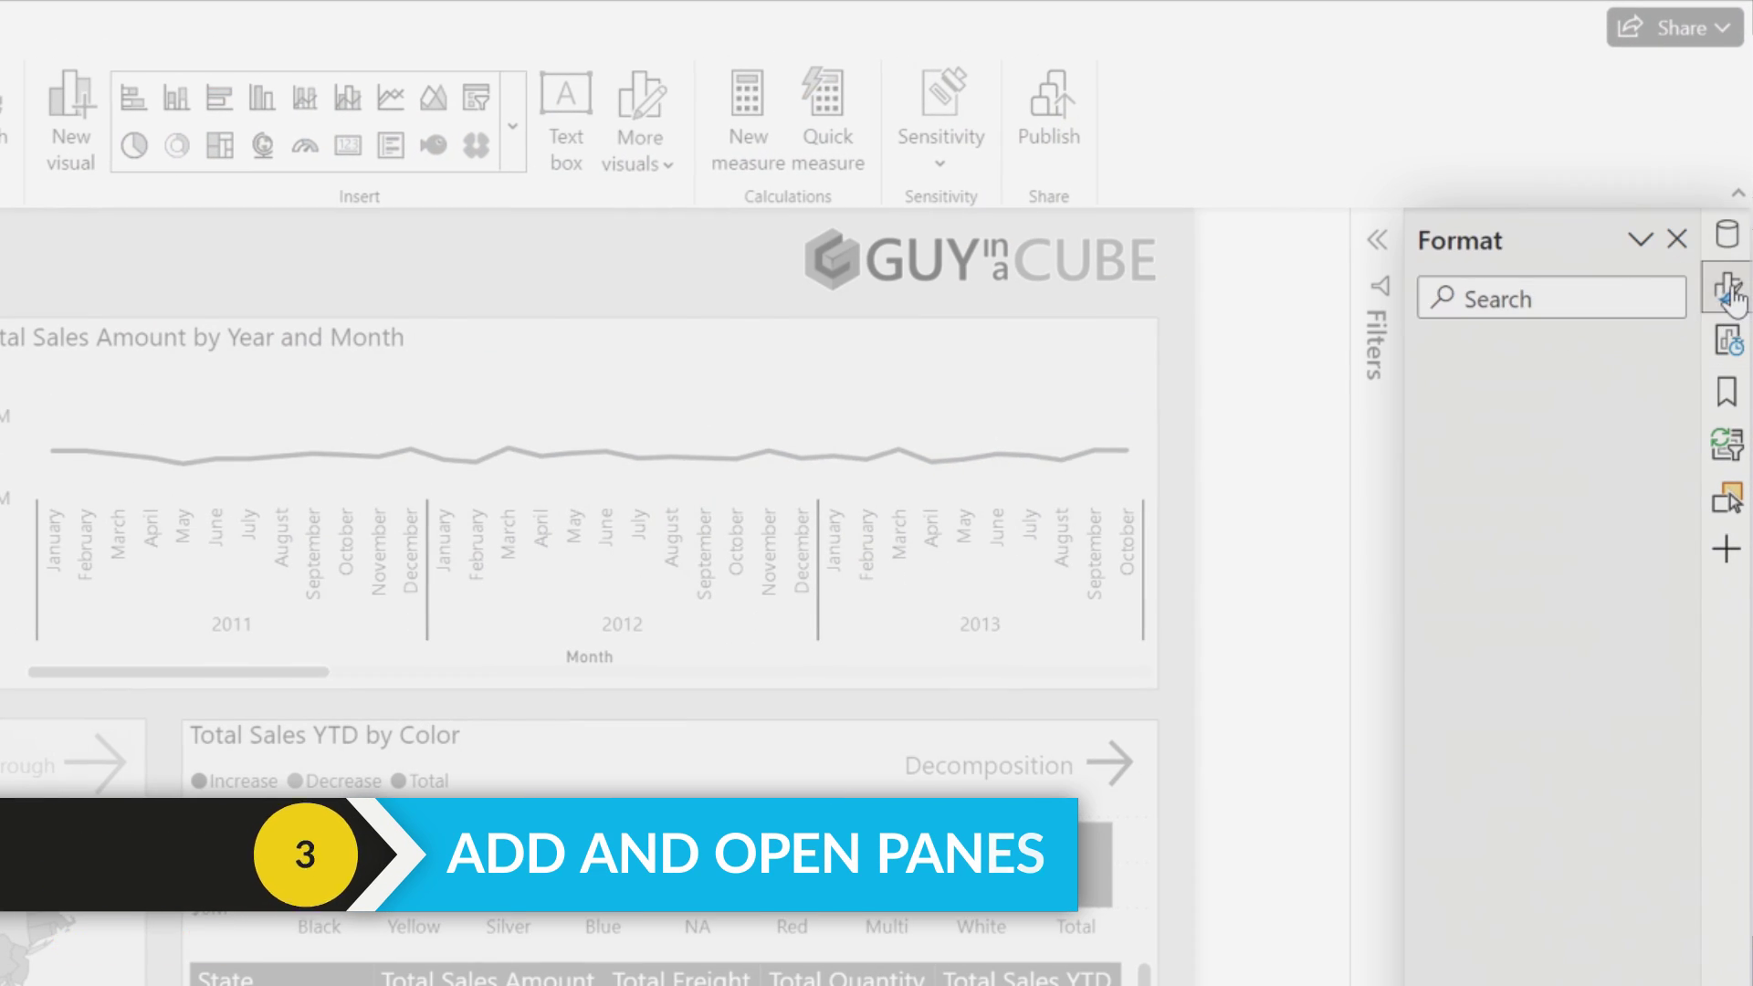
pyautogui.click(1724, 347)
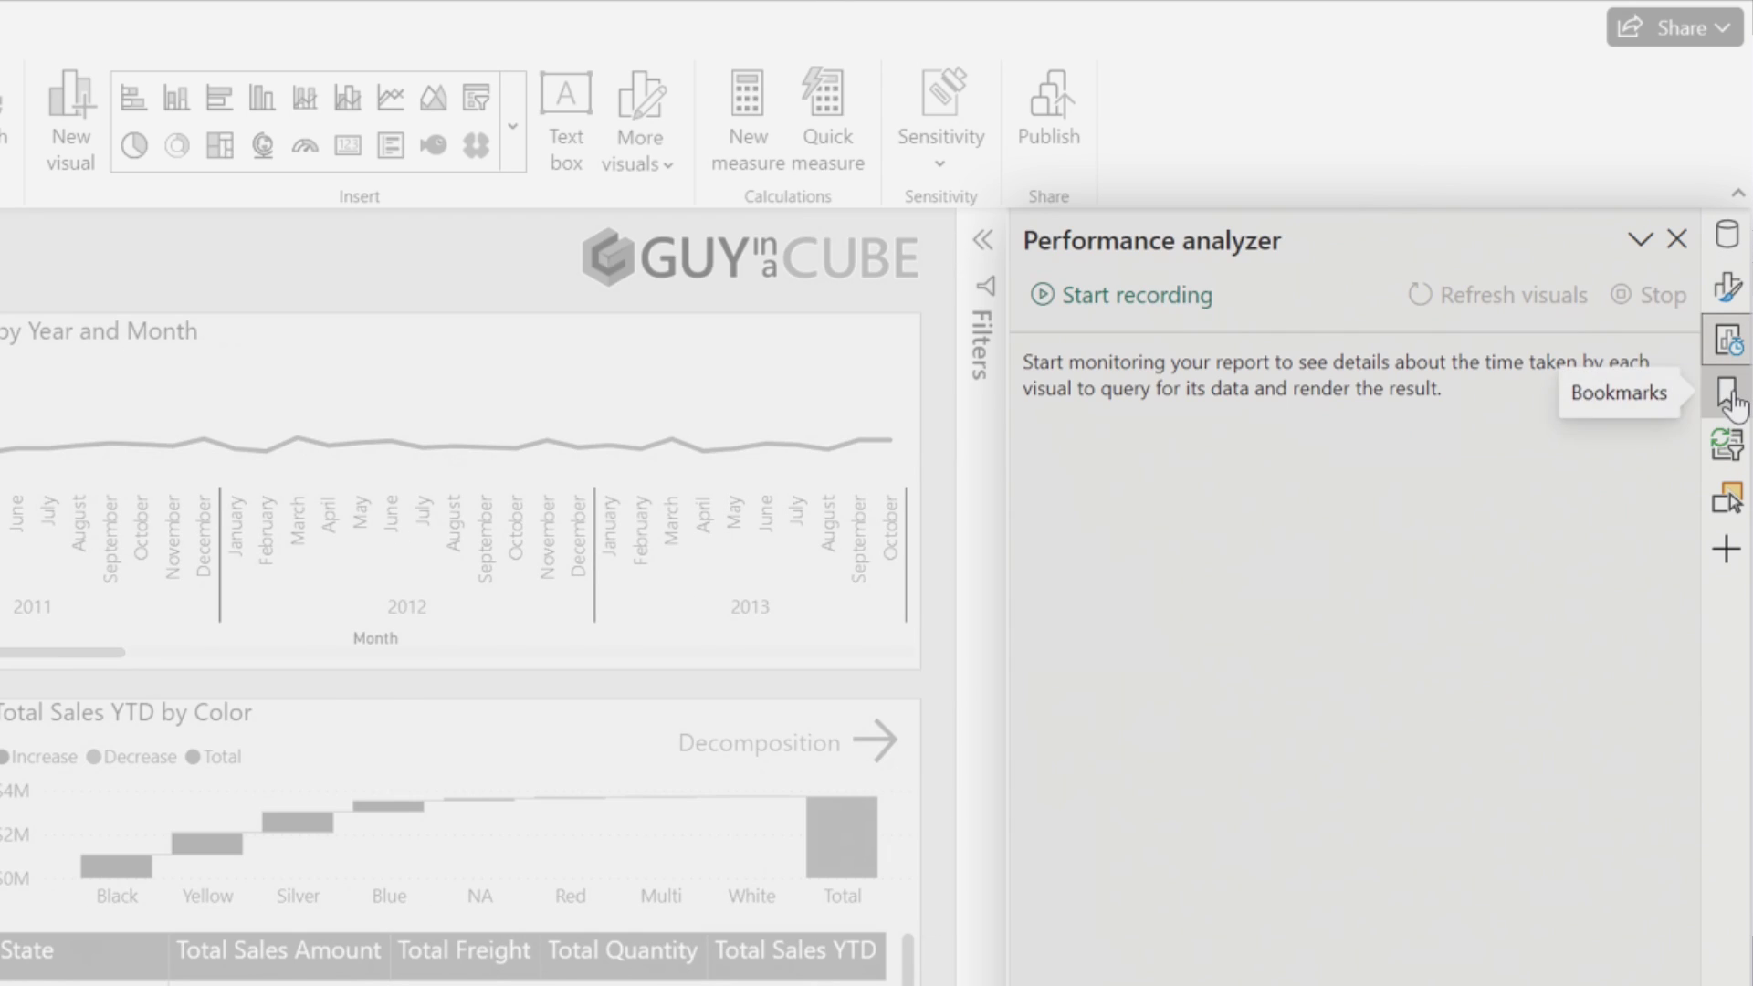
pyautogui.click(1732, 397)
pyautogui.click(1726, 445)
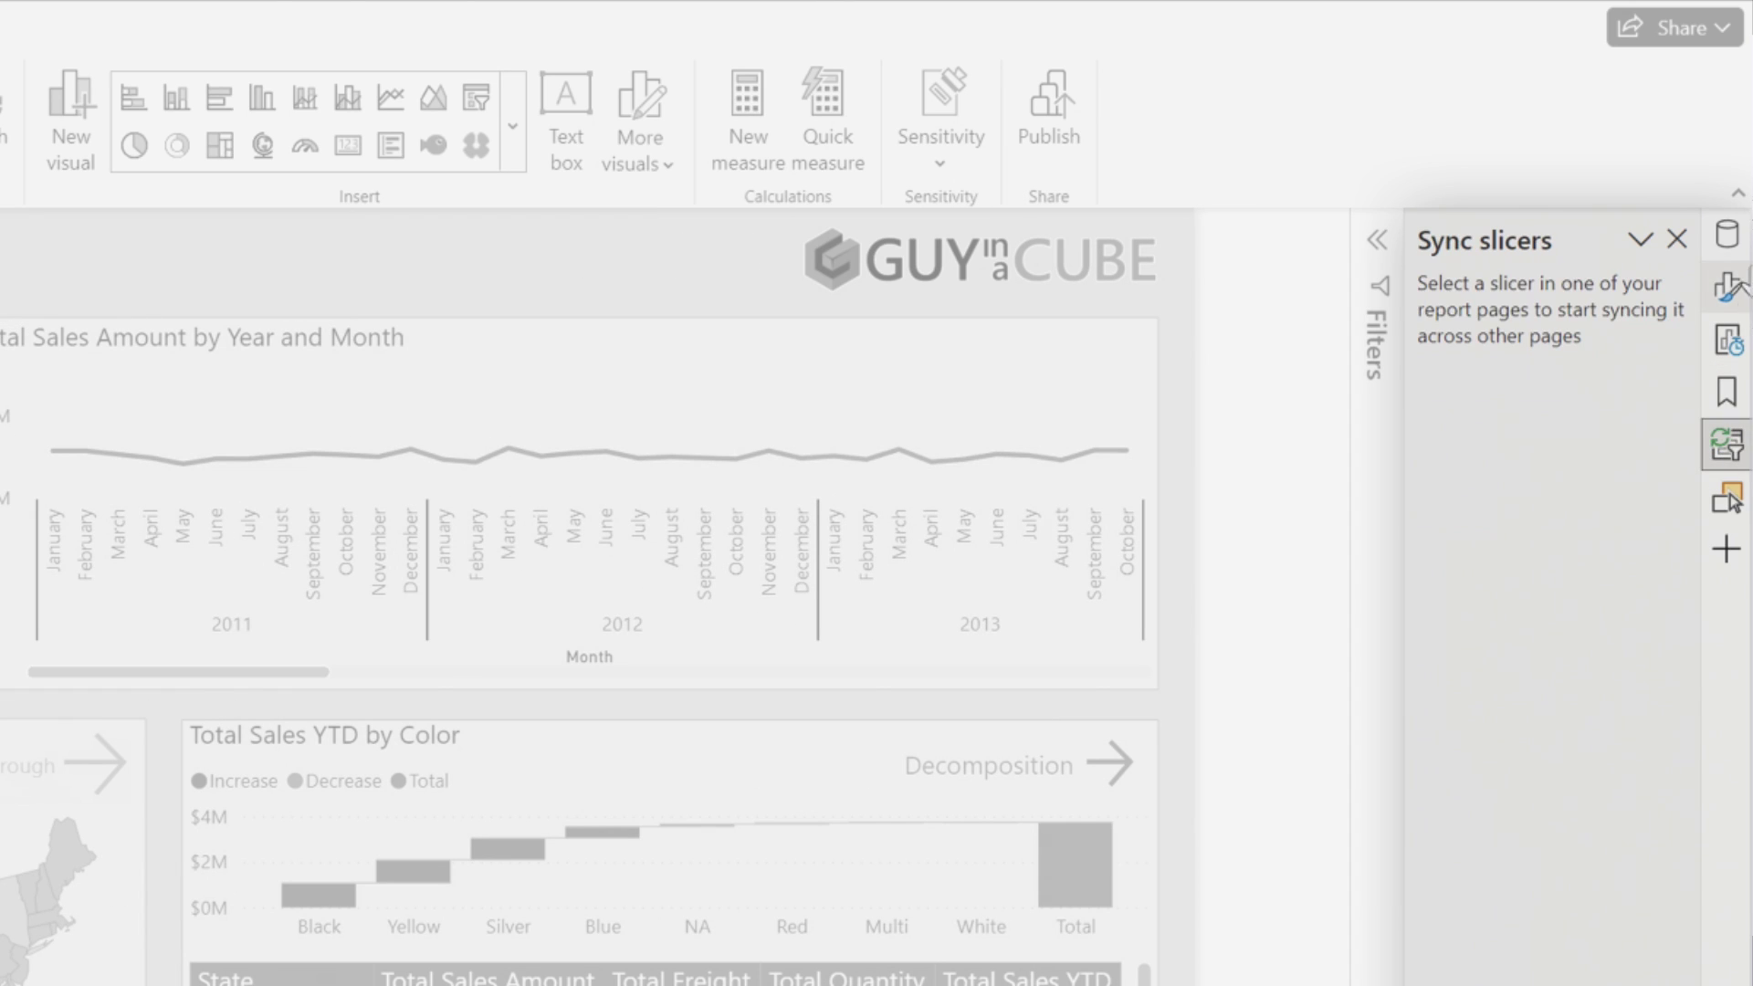
pyautogui.click(1737, 288)
pyautogui.click(1740, 250)
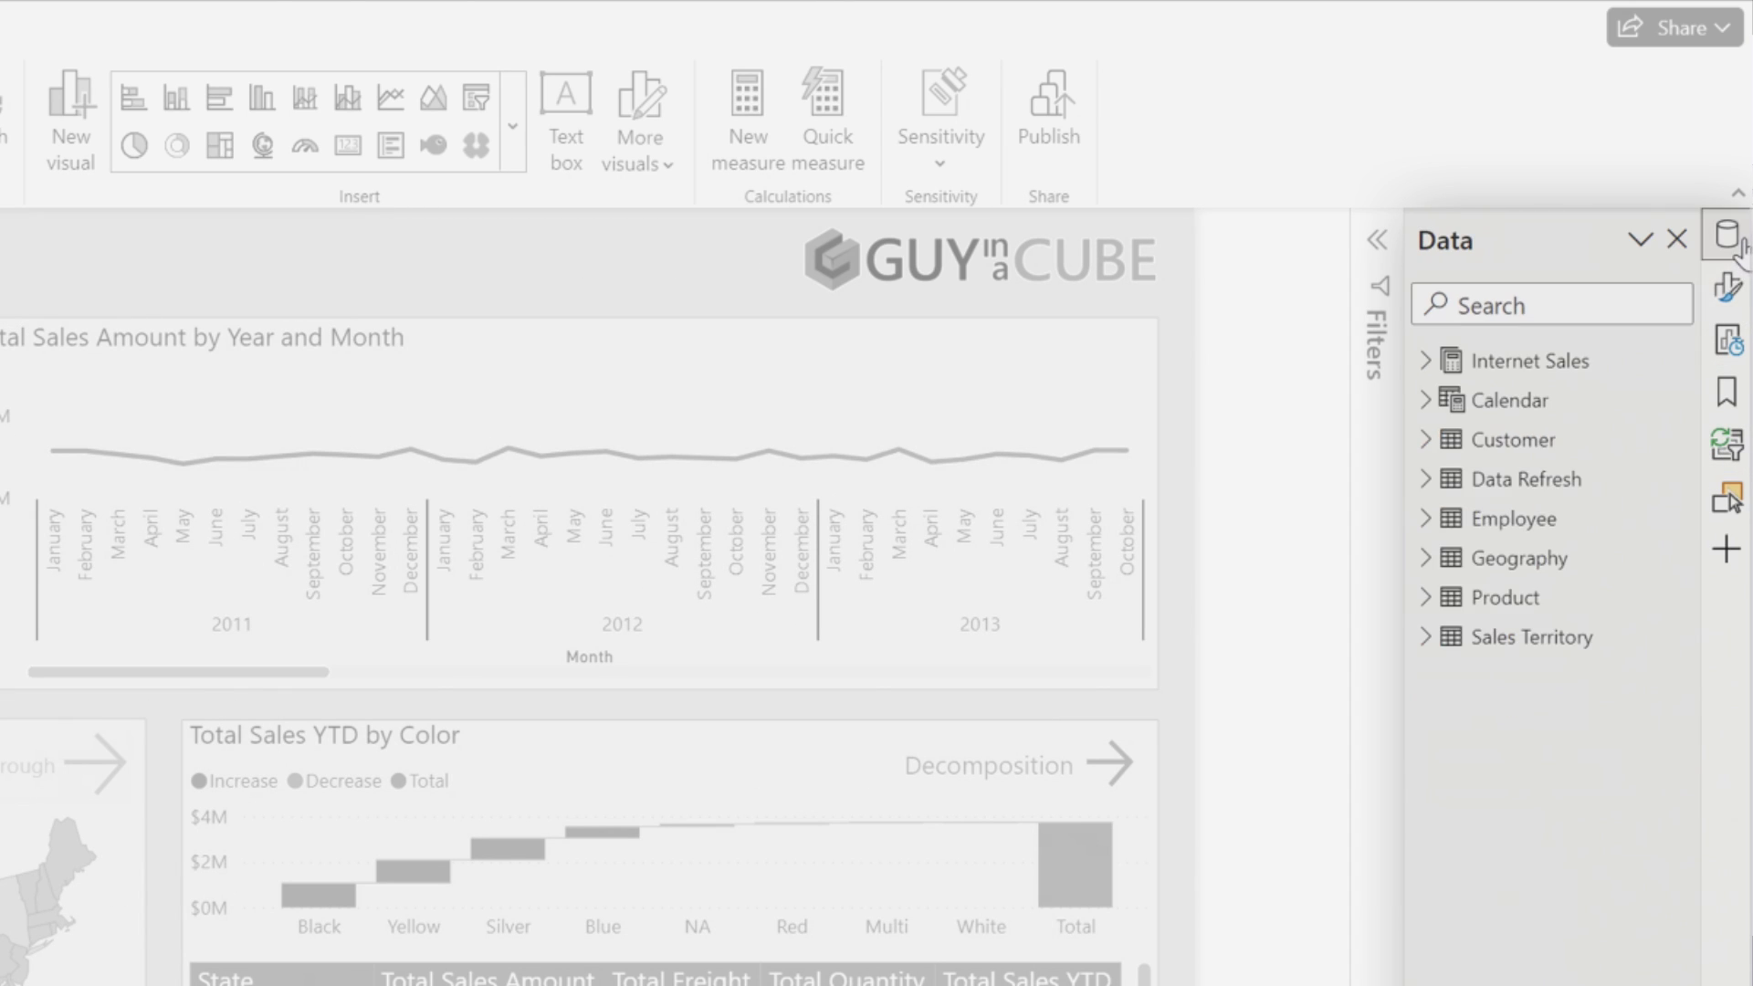
# Open Format in a new pane beside Data, then collapse it back into the switcher
pyautogui.rightClick(1732, 297)
pyautogui.click(1628, 347)
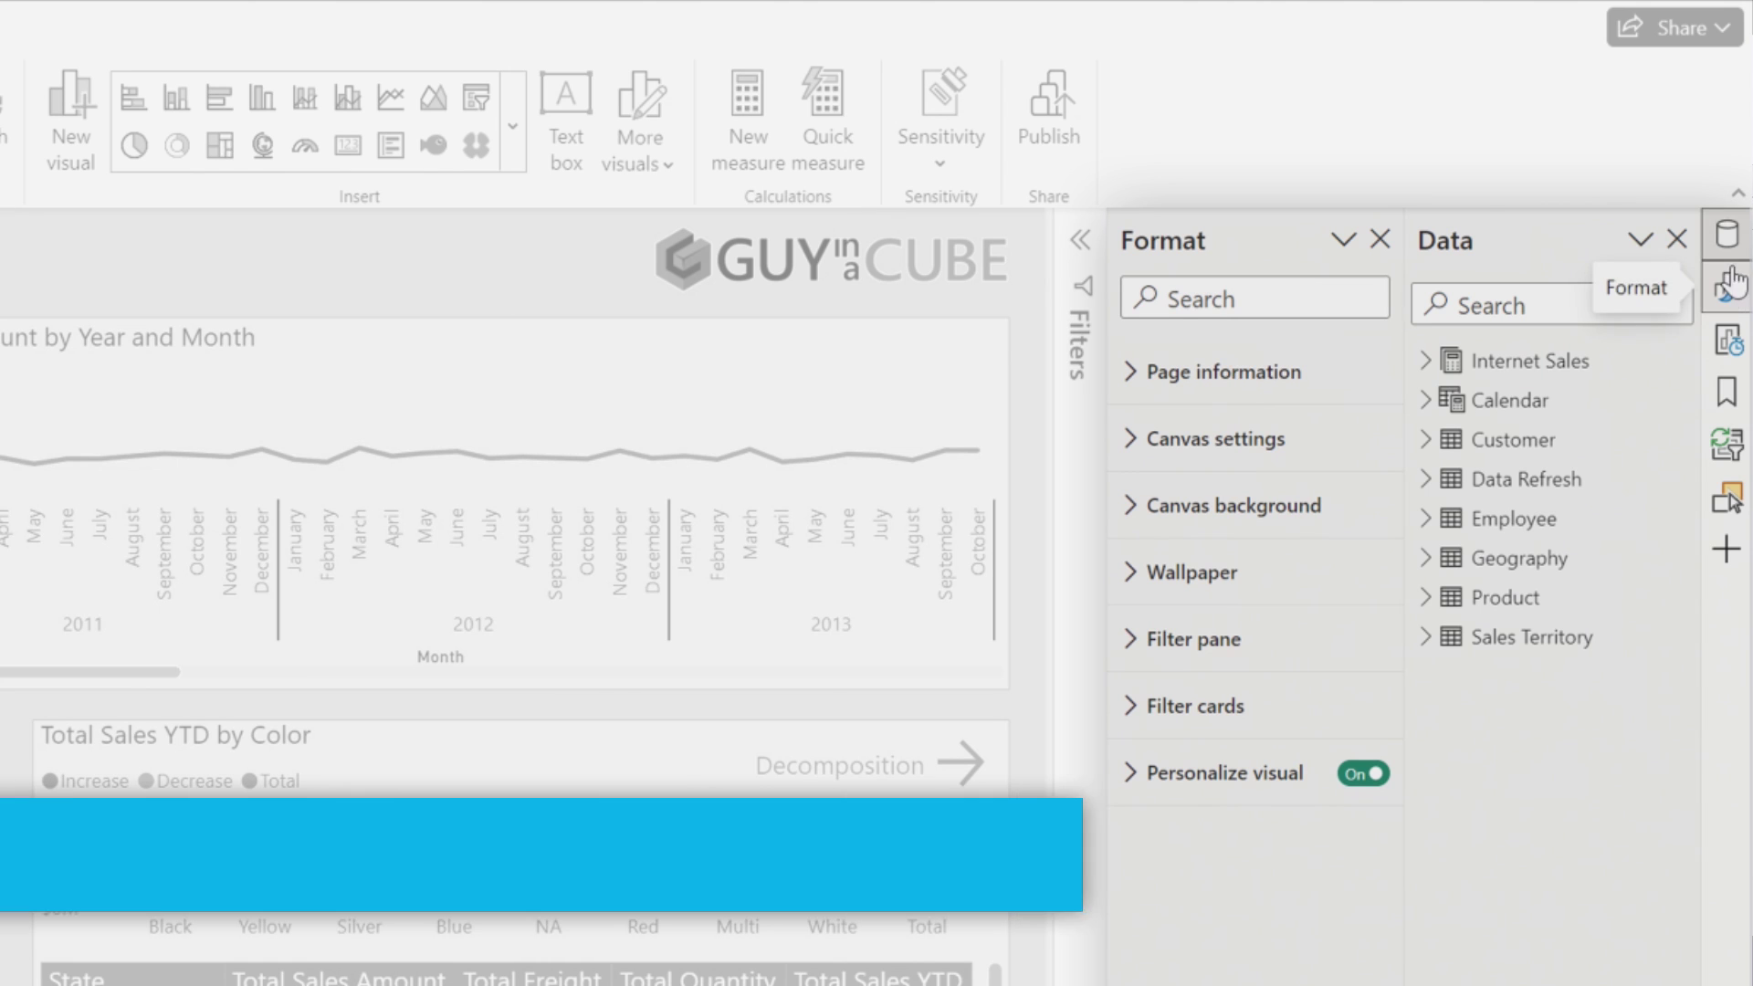
pyautogui.rightClick(1335, 244)
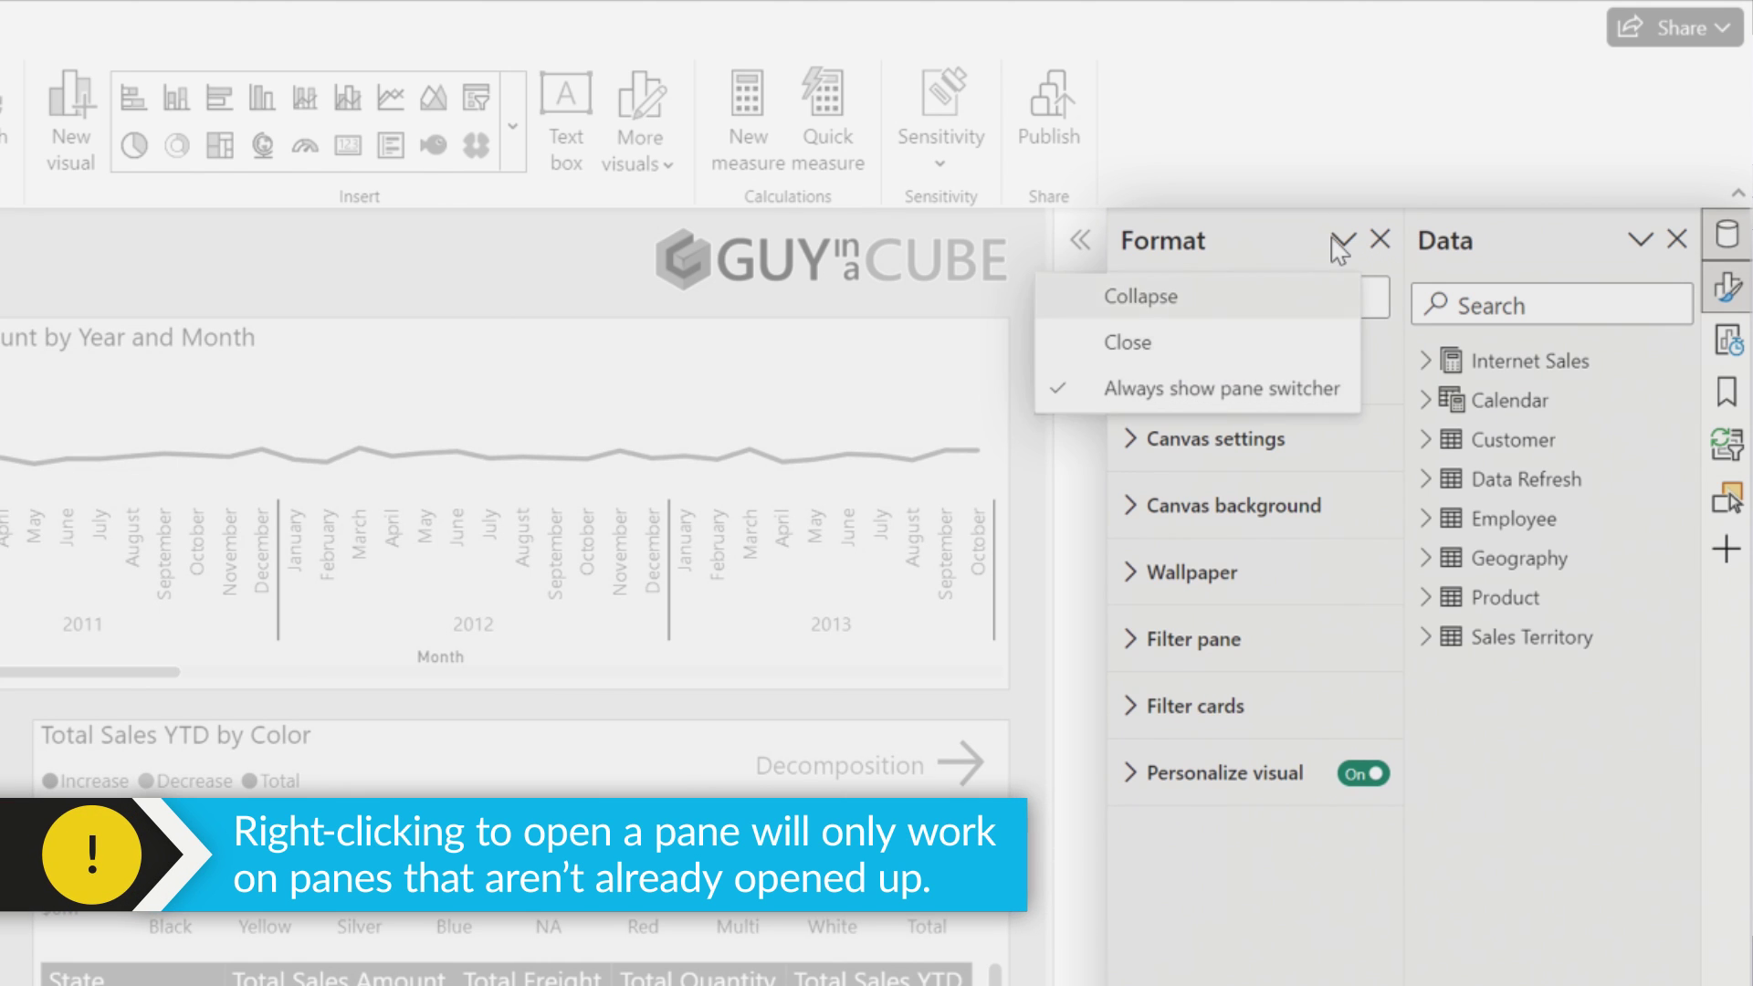
pyautogui.click(1294, 296)
pyautogui.click(1727, 287)
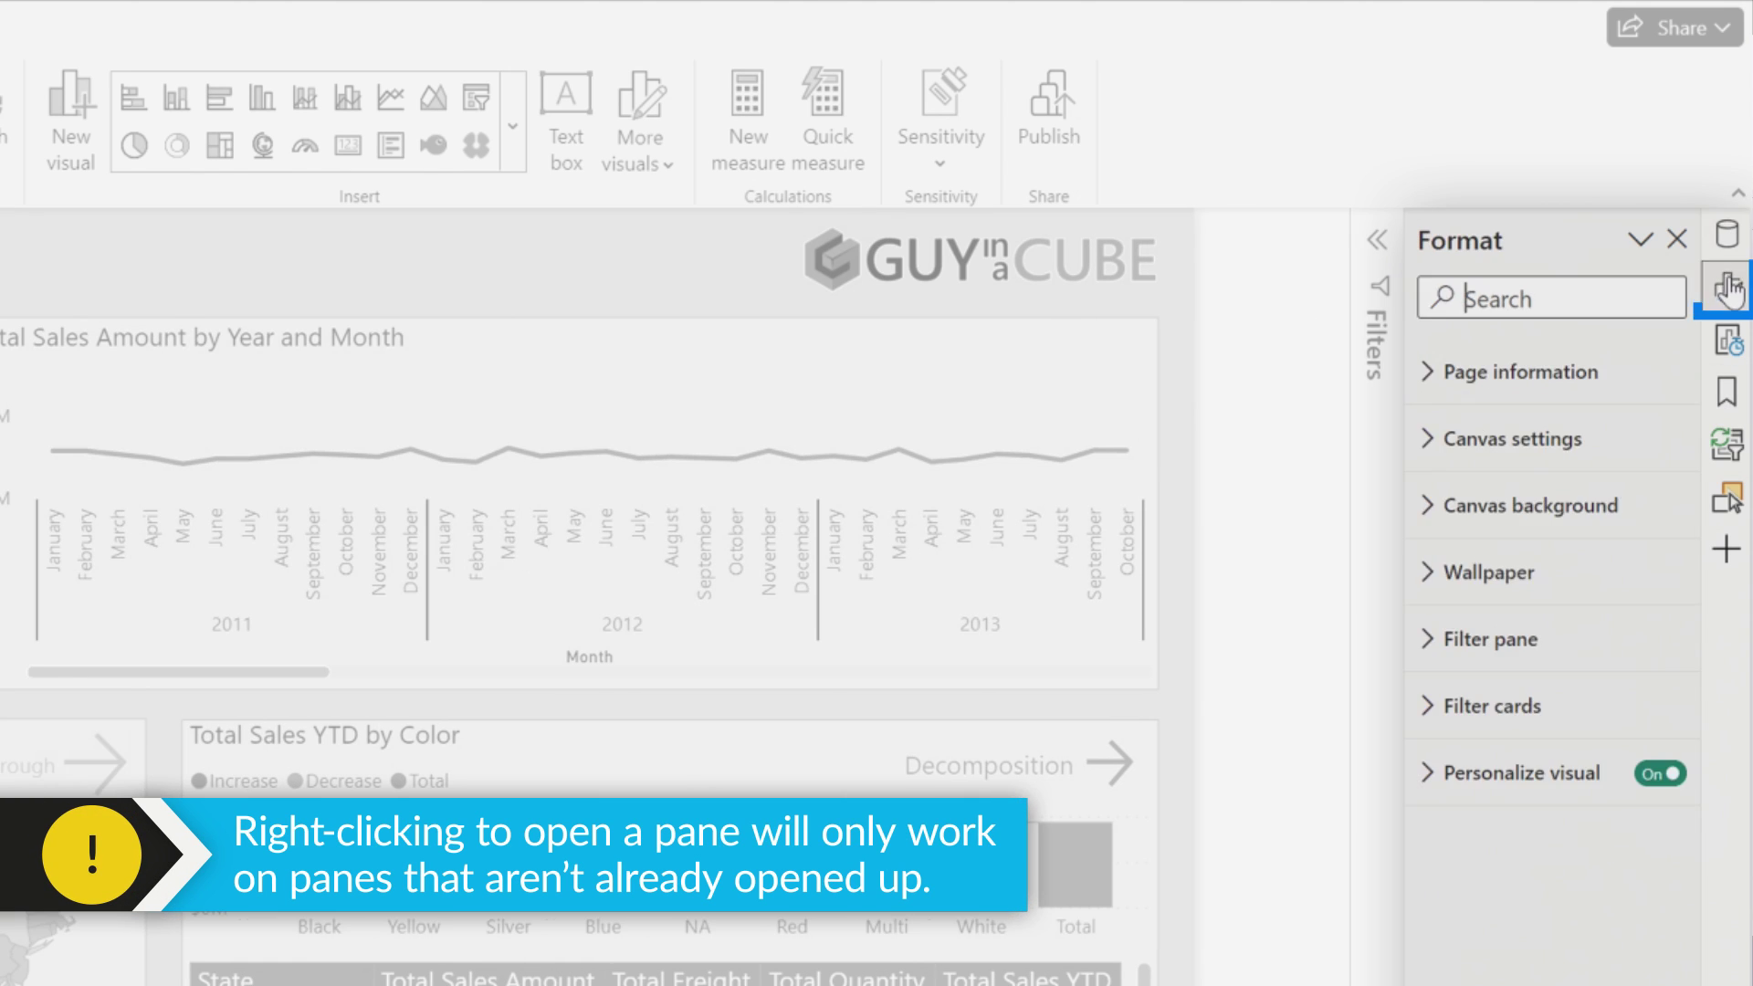
pyautogui.rightClick(1739, 301)
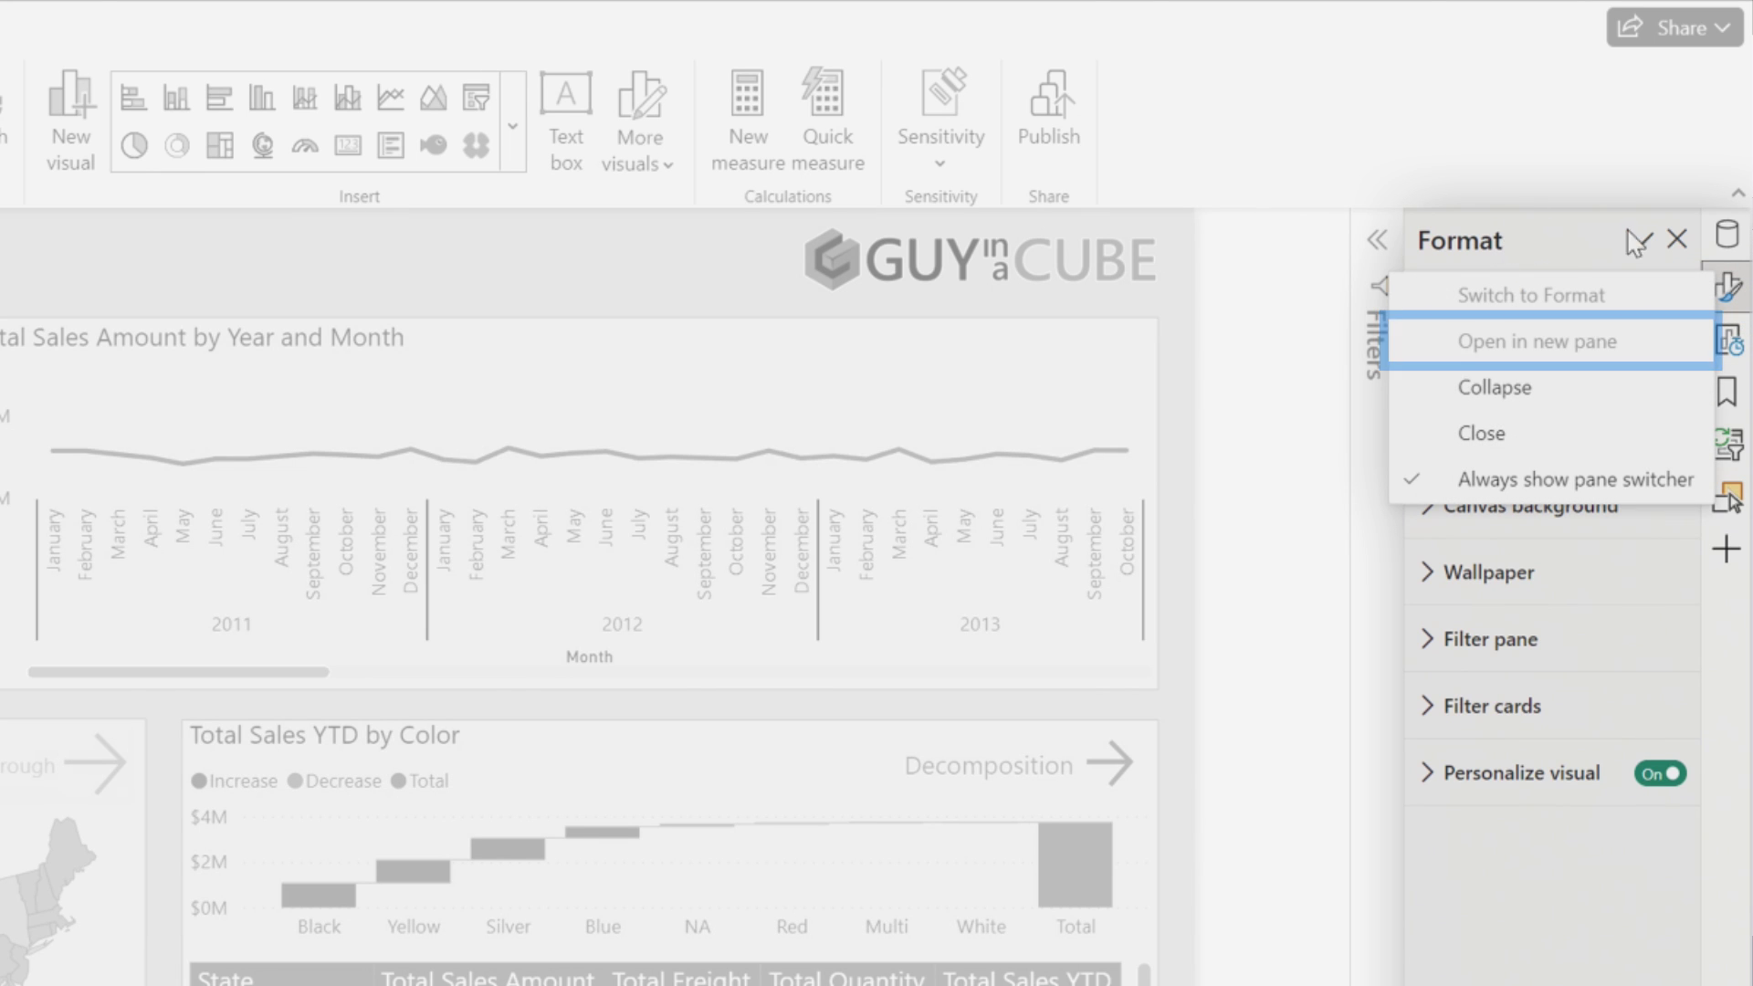
# Reopen the Data pane and open Format in a new pane beside it
pyautogui.click(1727, 236)
pyautogui.click(1728, 238)
pyautogui.click(1728, 238)
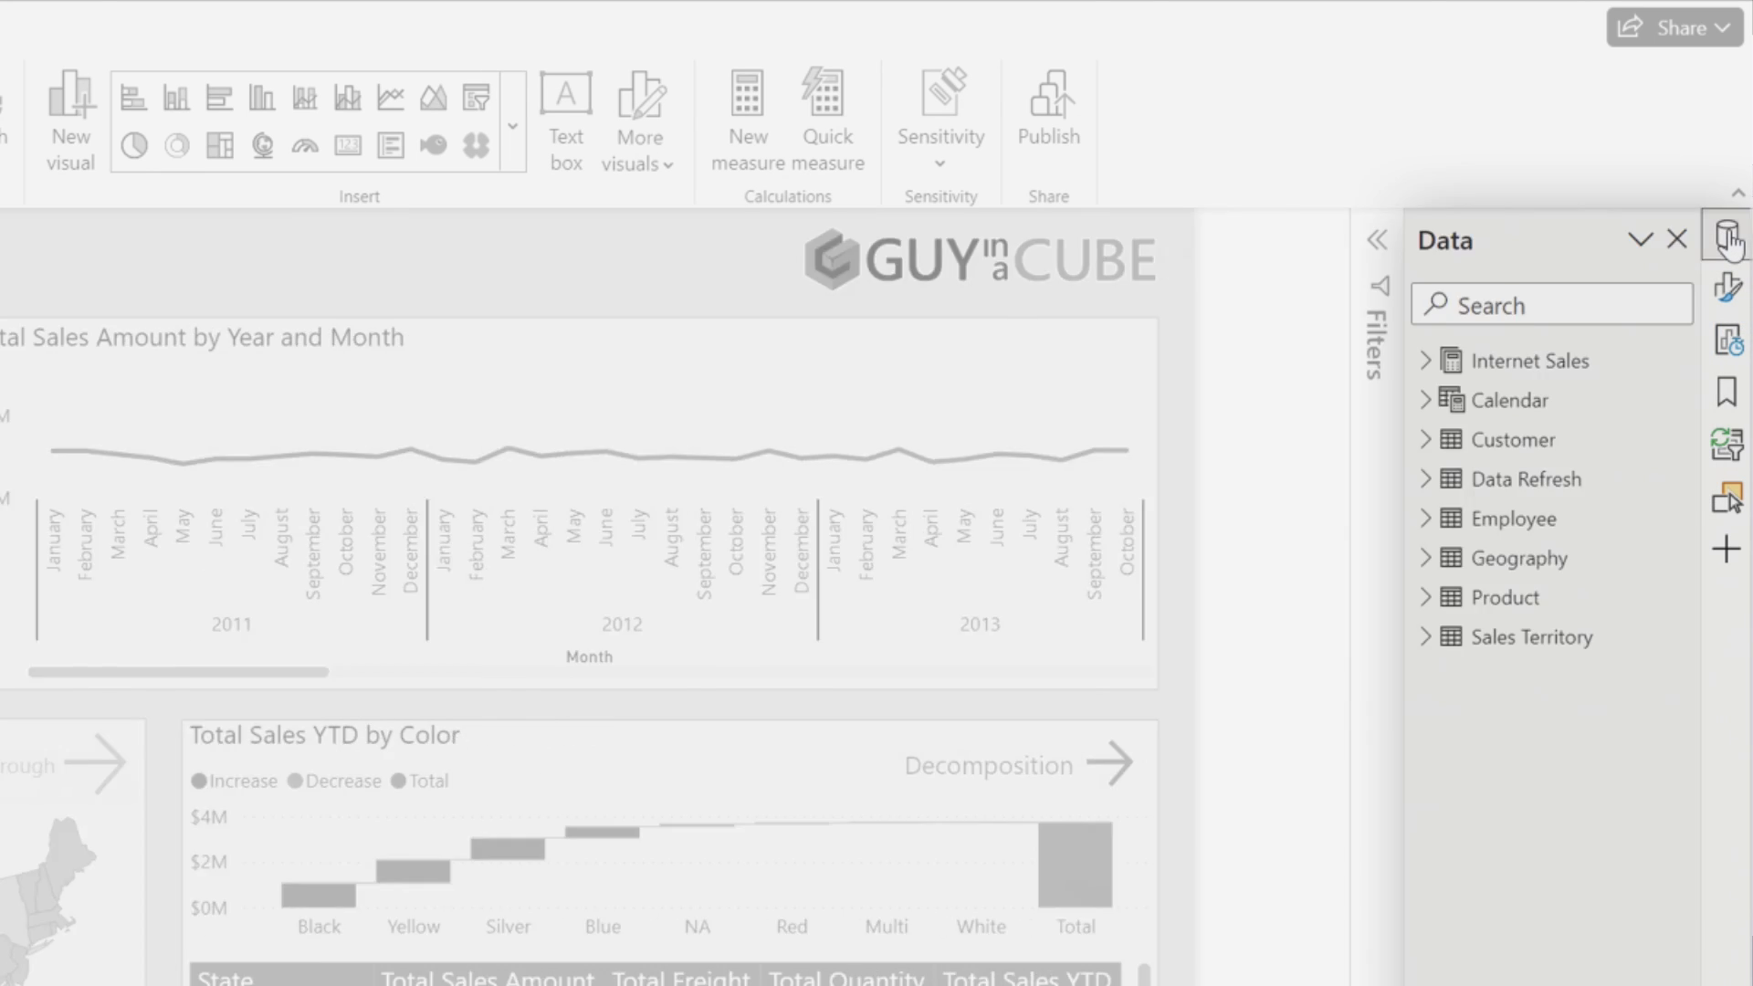
pyautogui.rightClick(1727, 294)
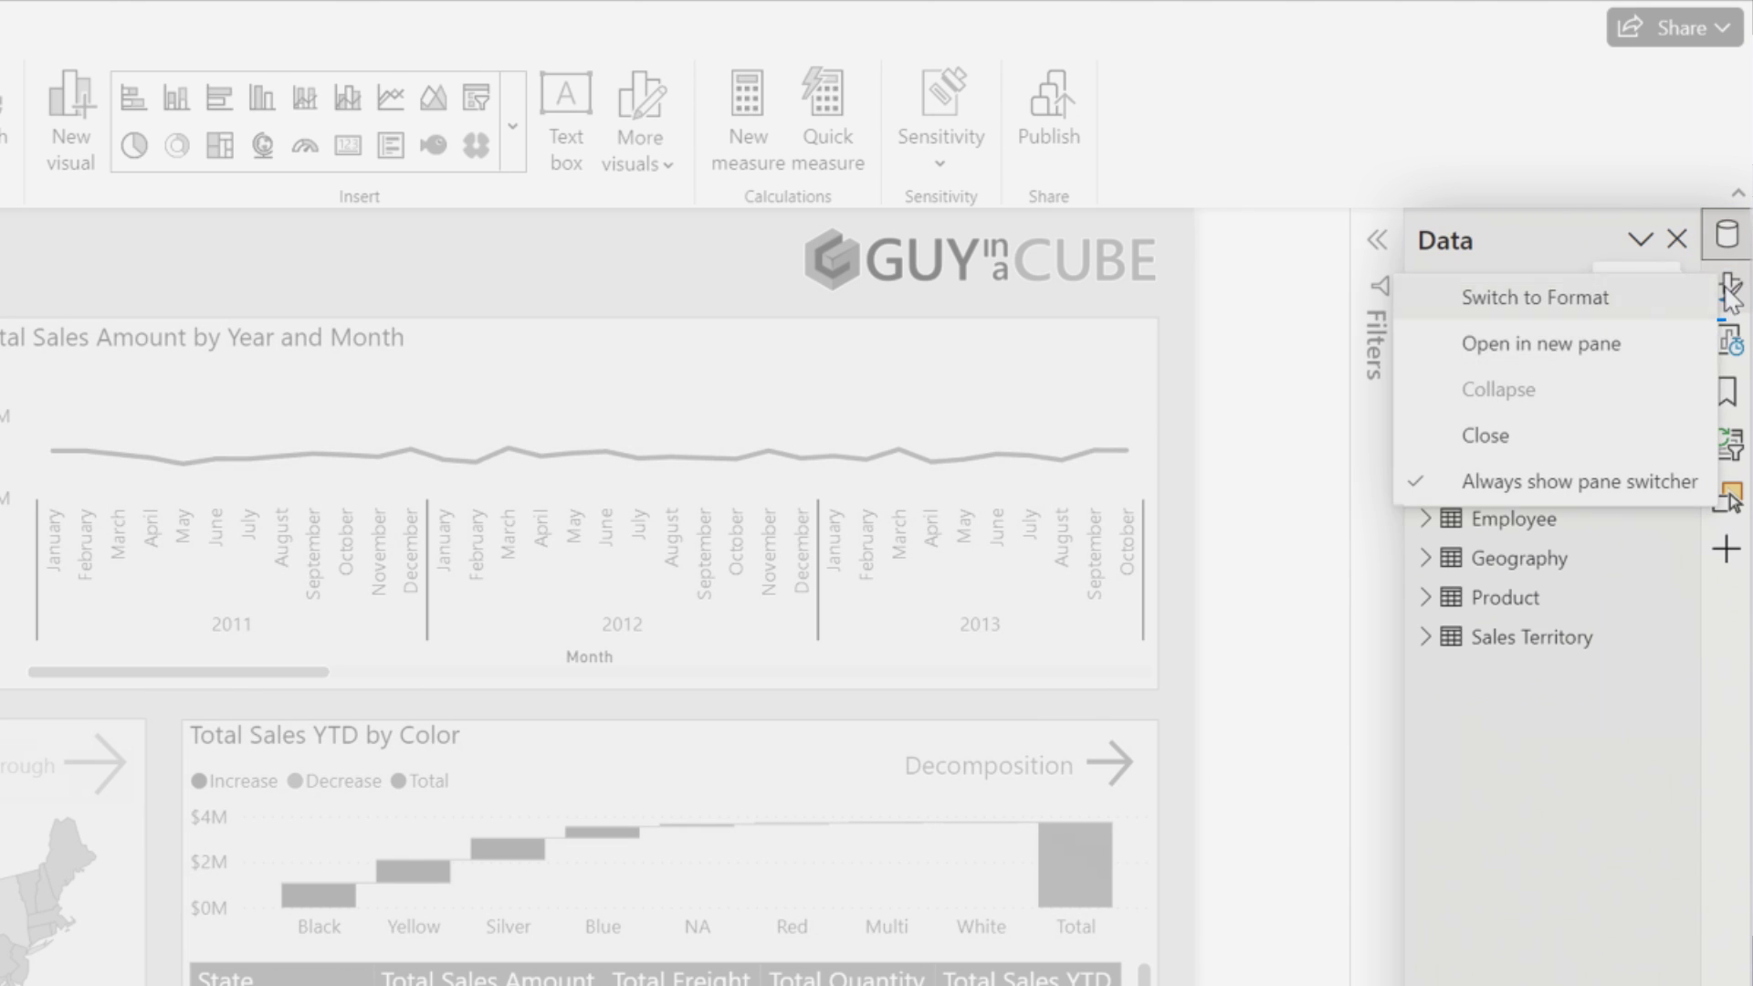
pyautogui.click(1626, 362)
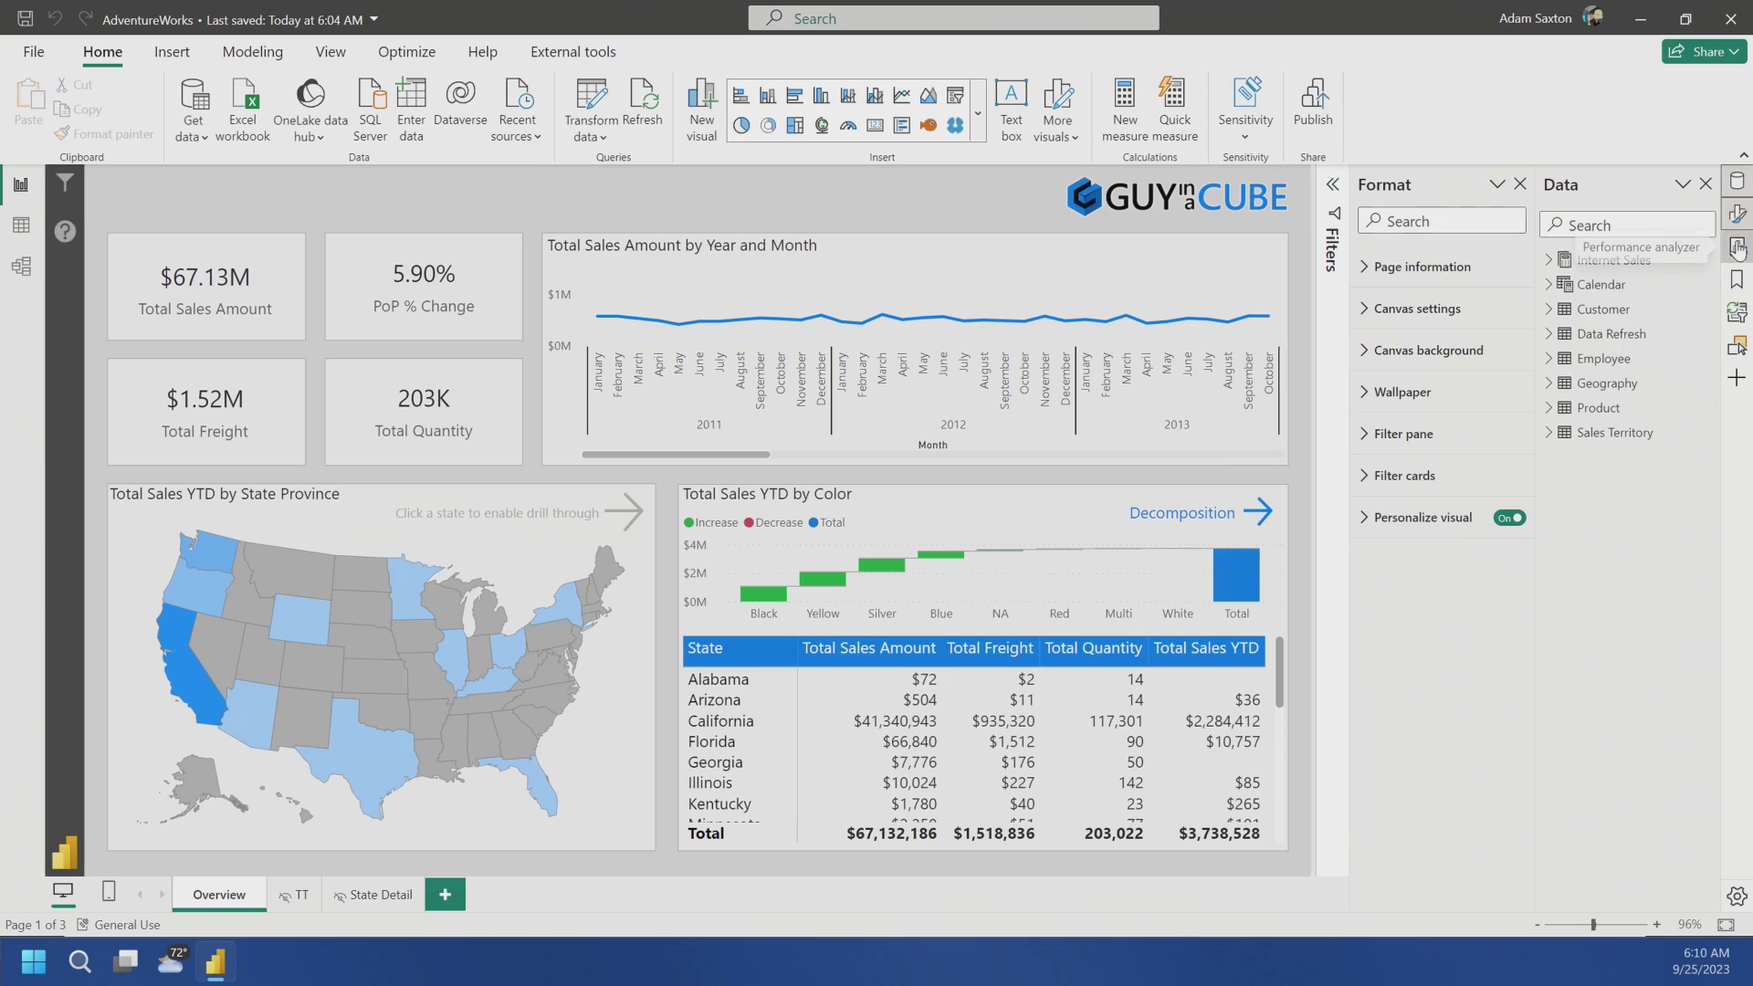
pyautogui.rightClick(1727, 286)
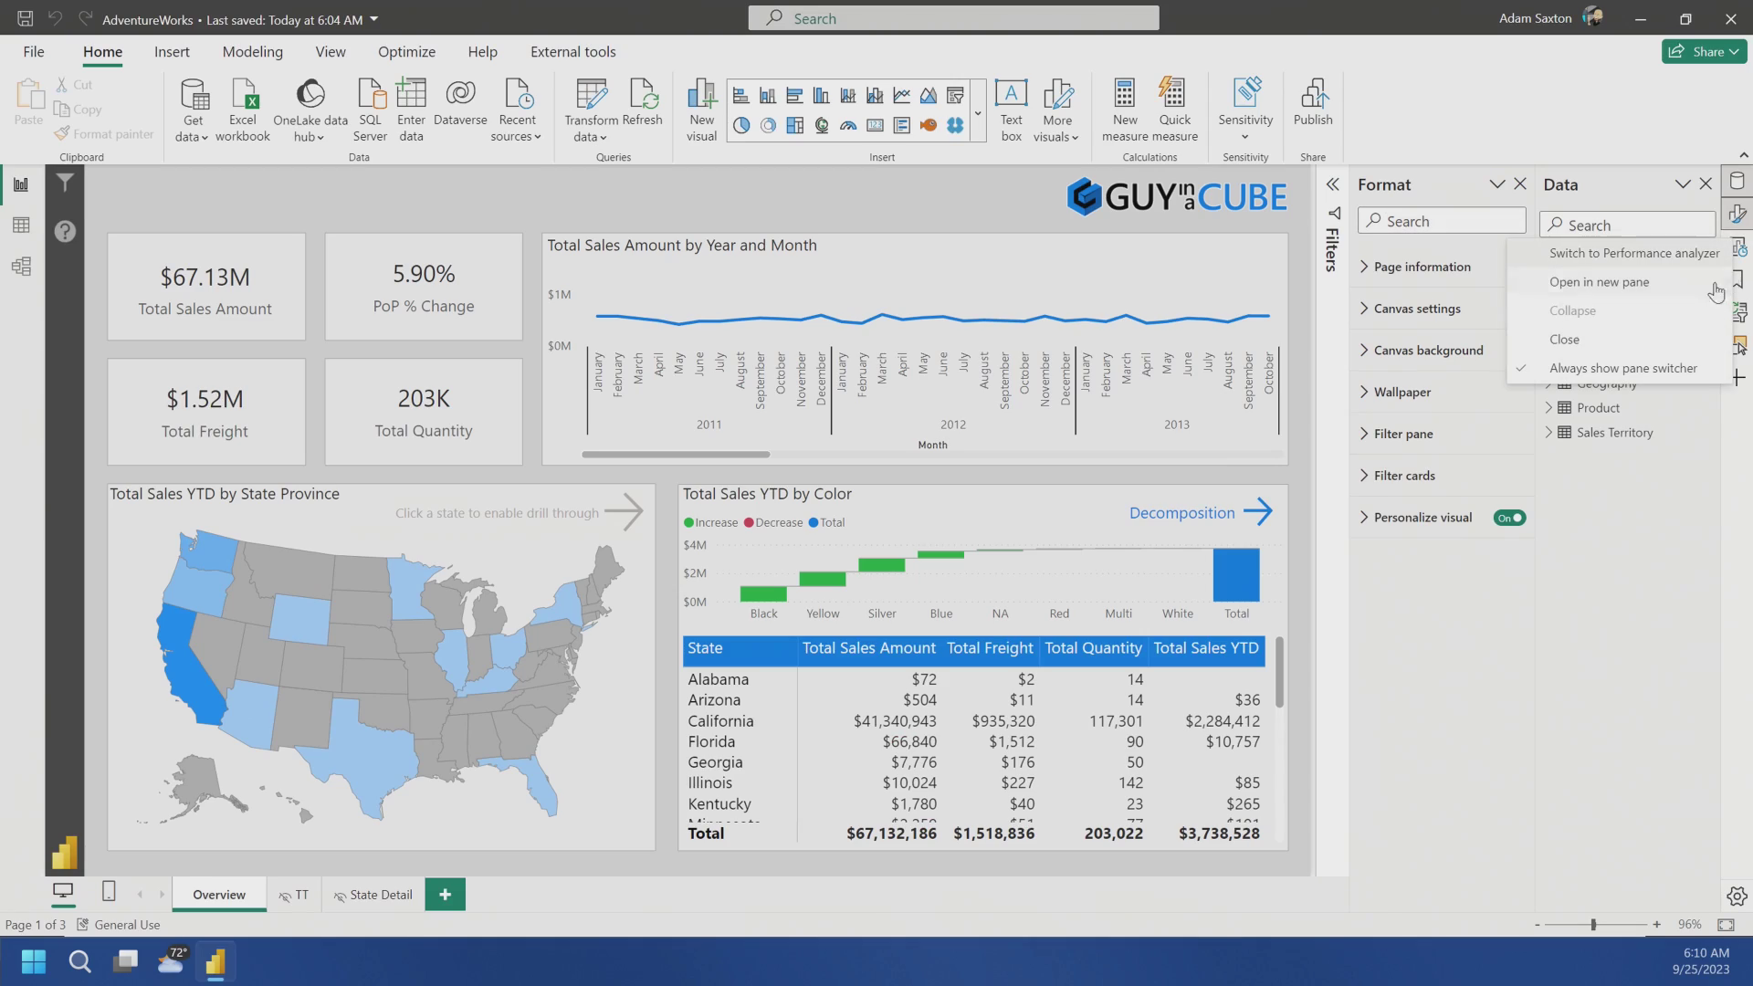
pyautogui.click(1678, 284)
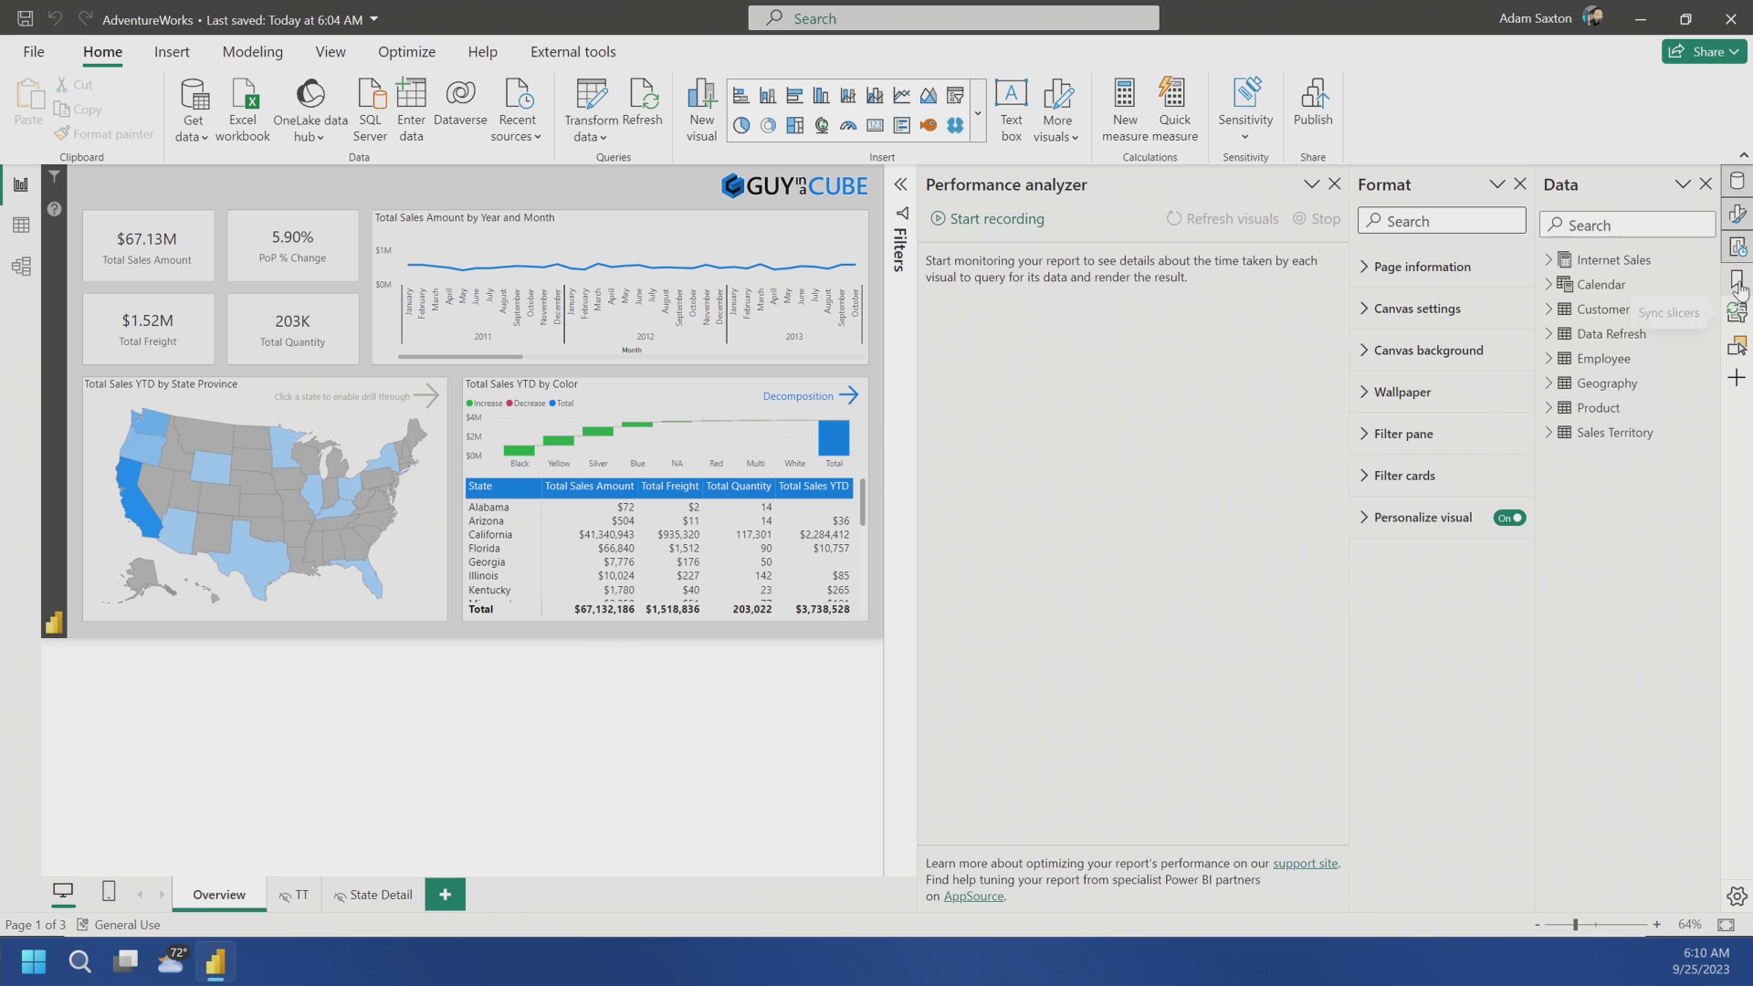
pyautogui.rightClick(1739, 281)
pyautogui.click(1678, 315)
pyautogui.rightClick(1738, 315)
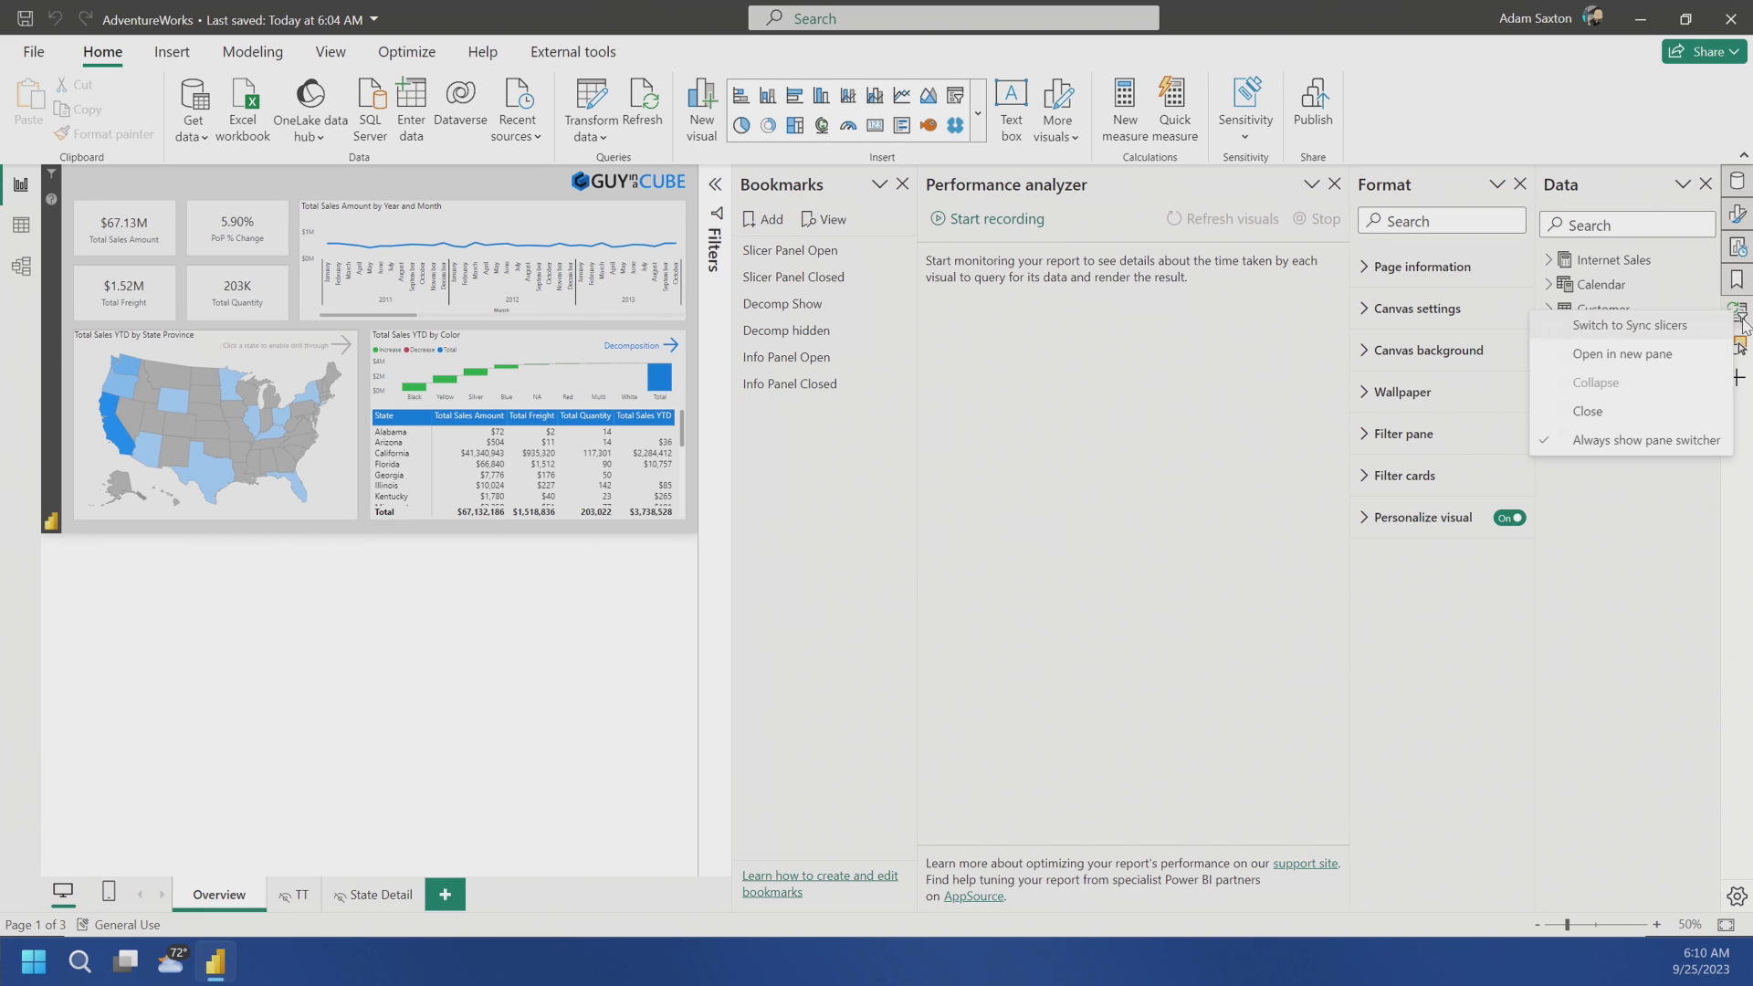
pyautogui.click(1678, 355)
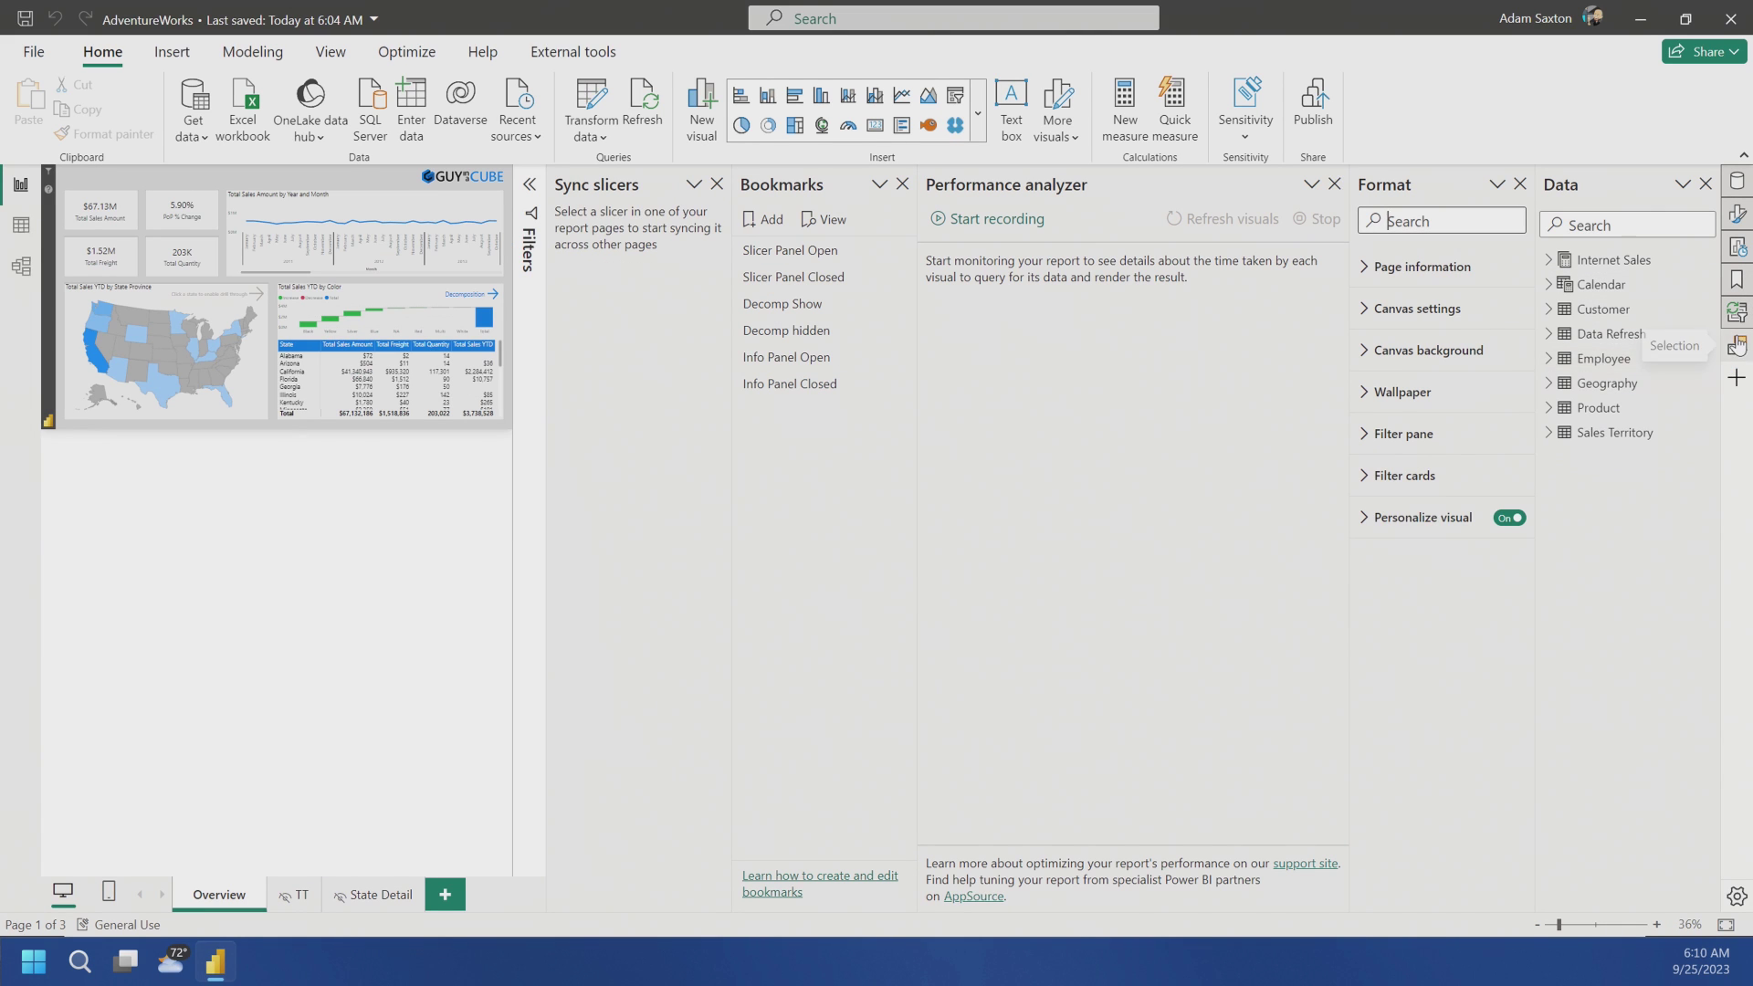
pyautogui.rightClick(1737, 346)
pyautogui.click(1695, 382)
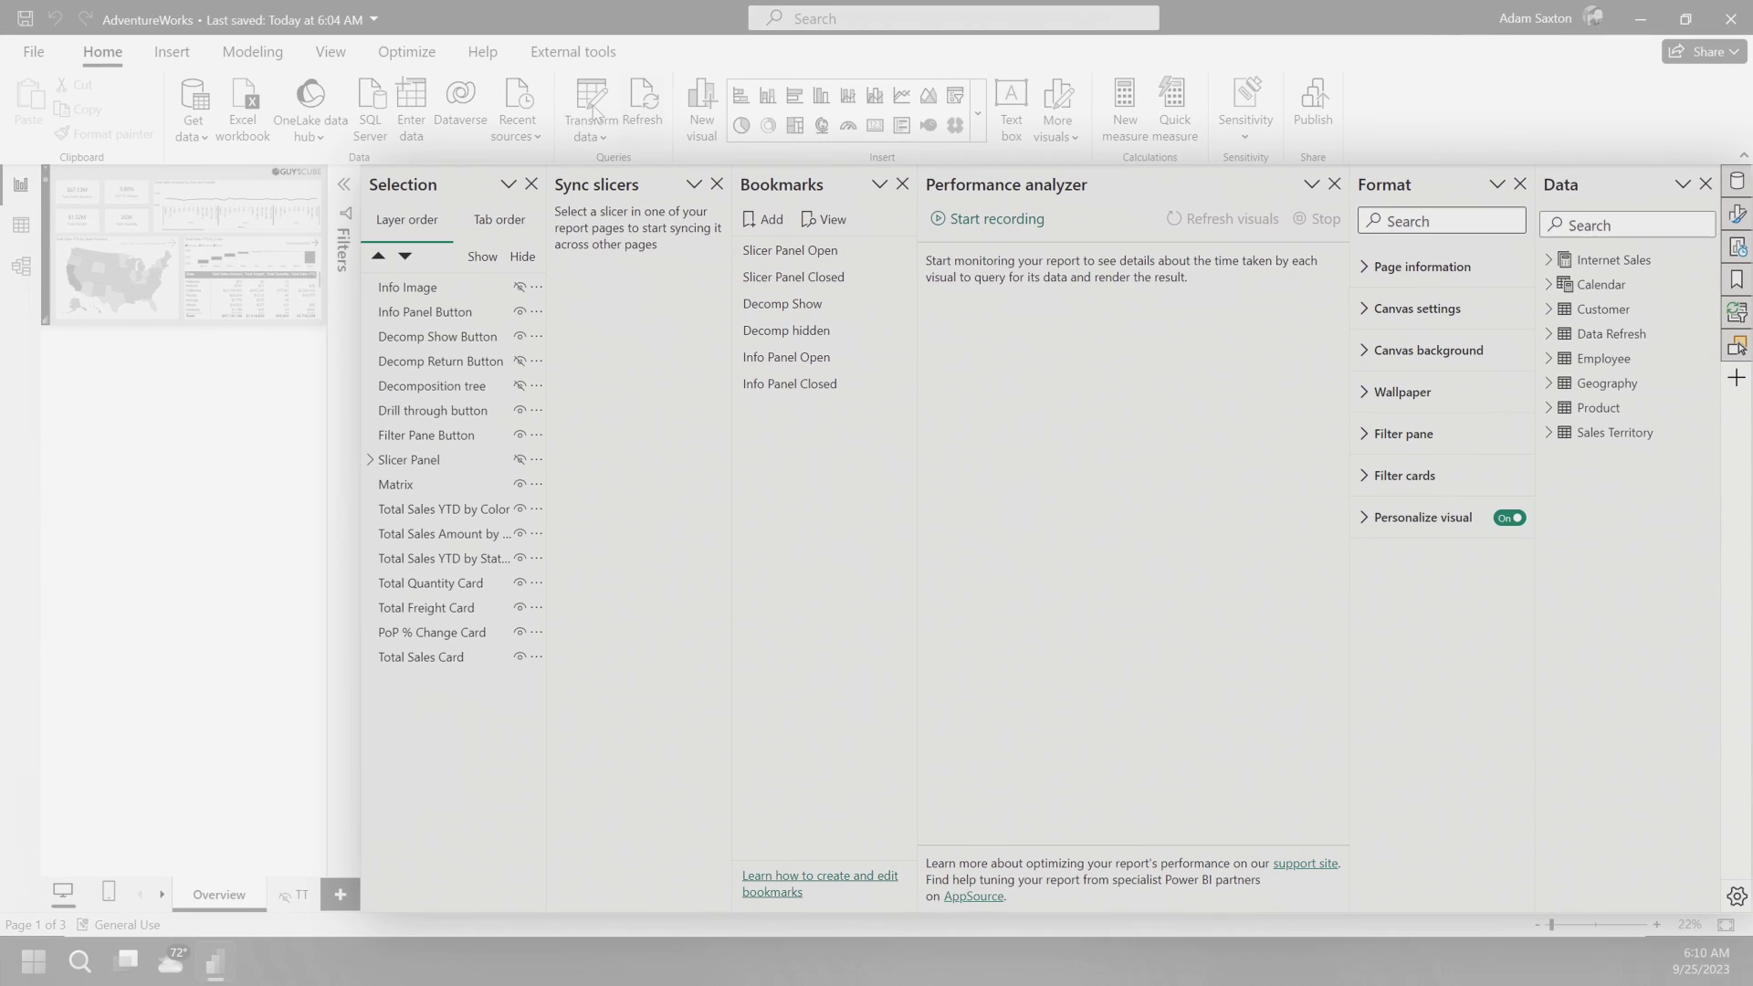
pyautogui.click(532, 185)
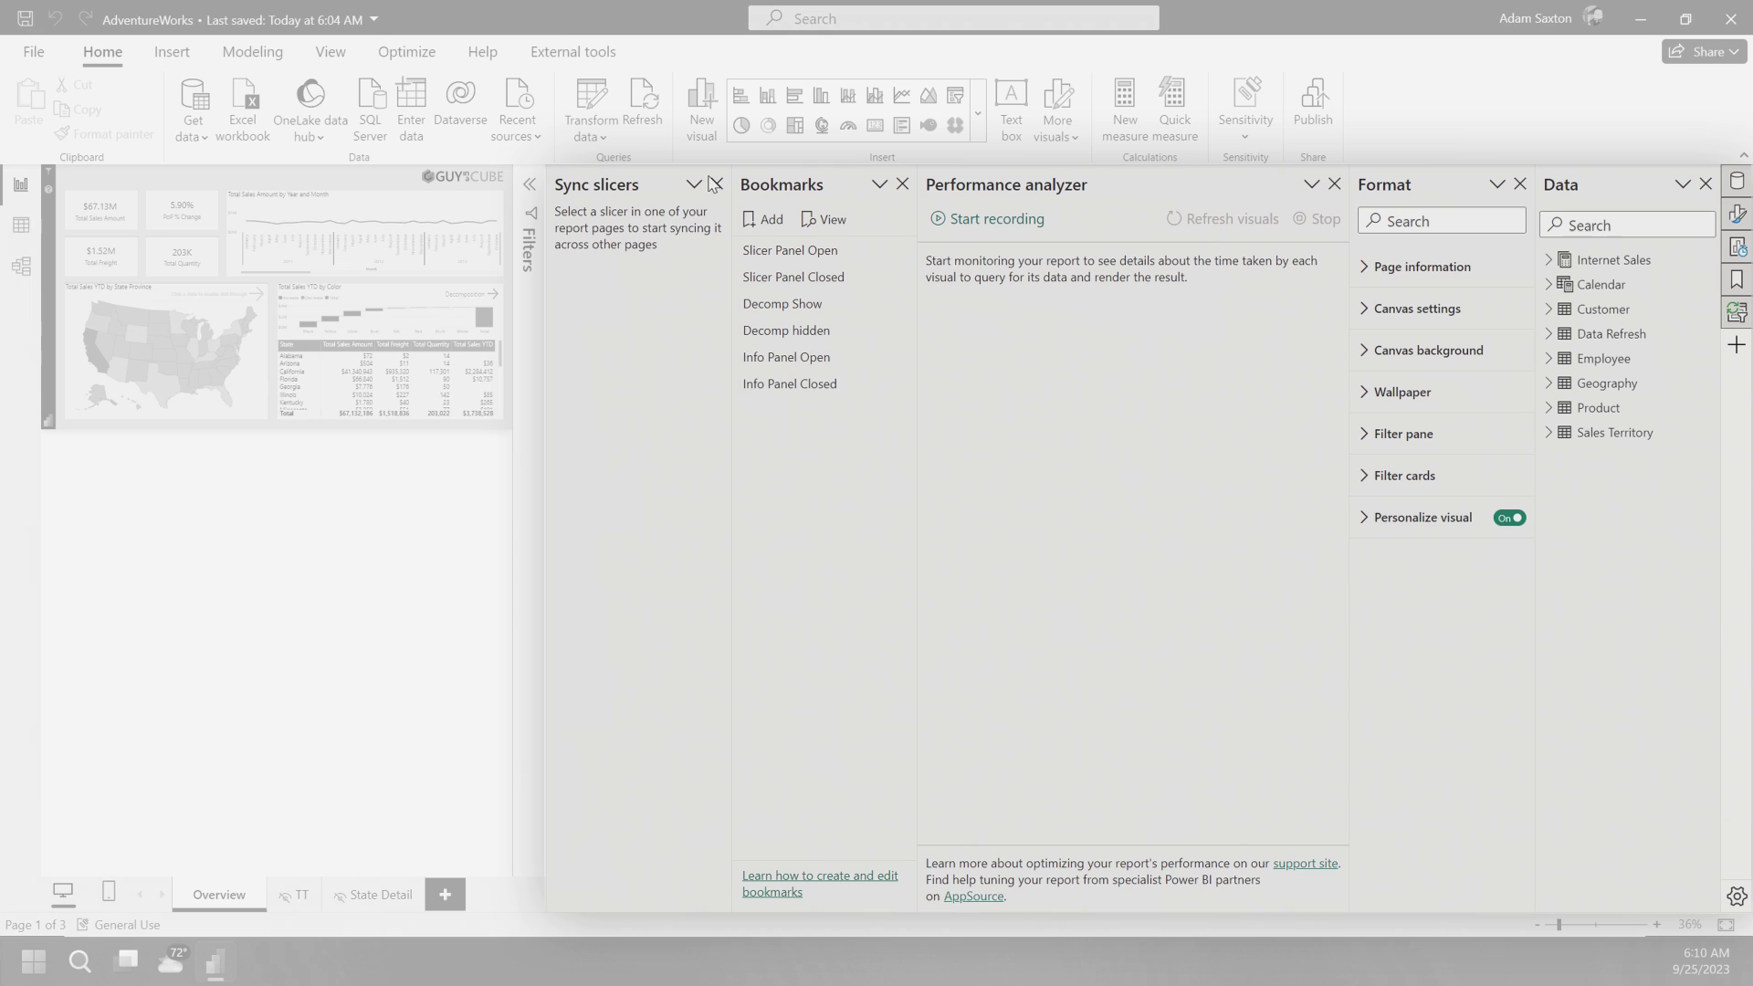
pyautogui.click(715, 186)
pyautogui.click(902, 186)
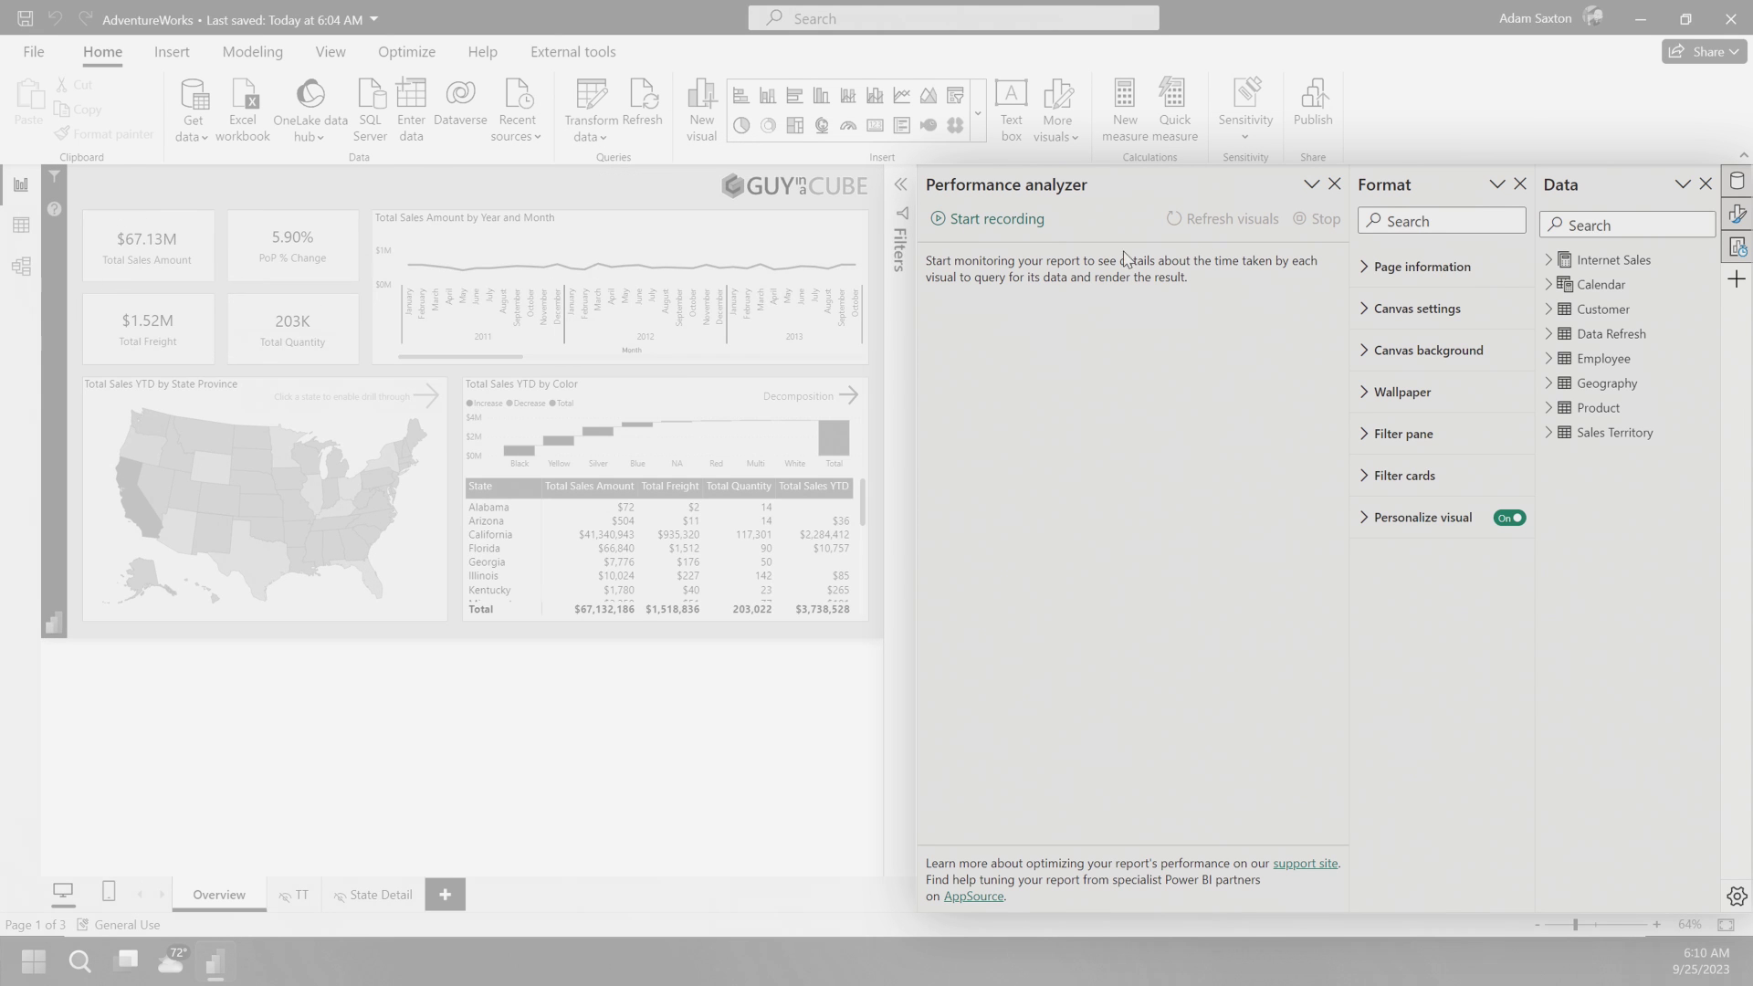
pyautogui.click(1334, 187)
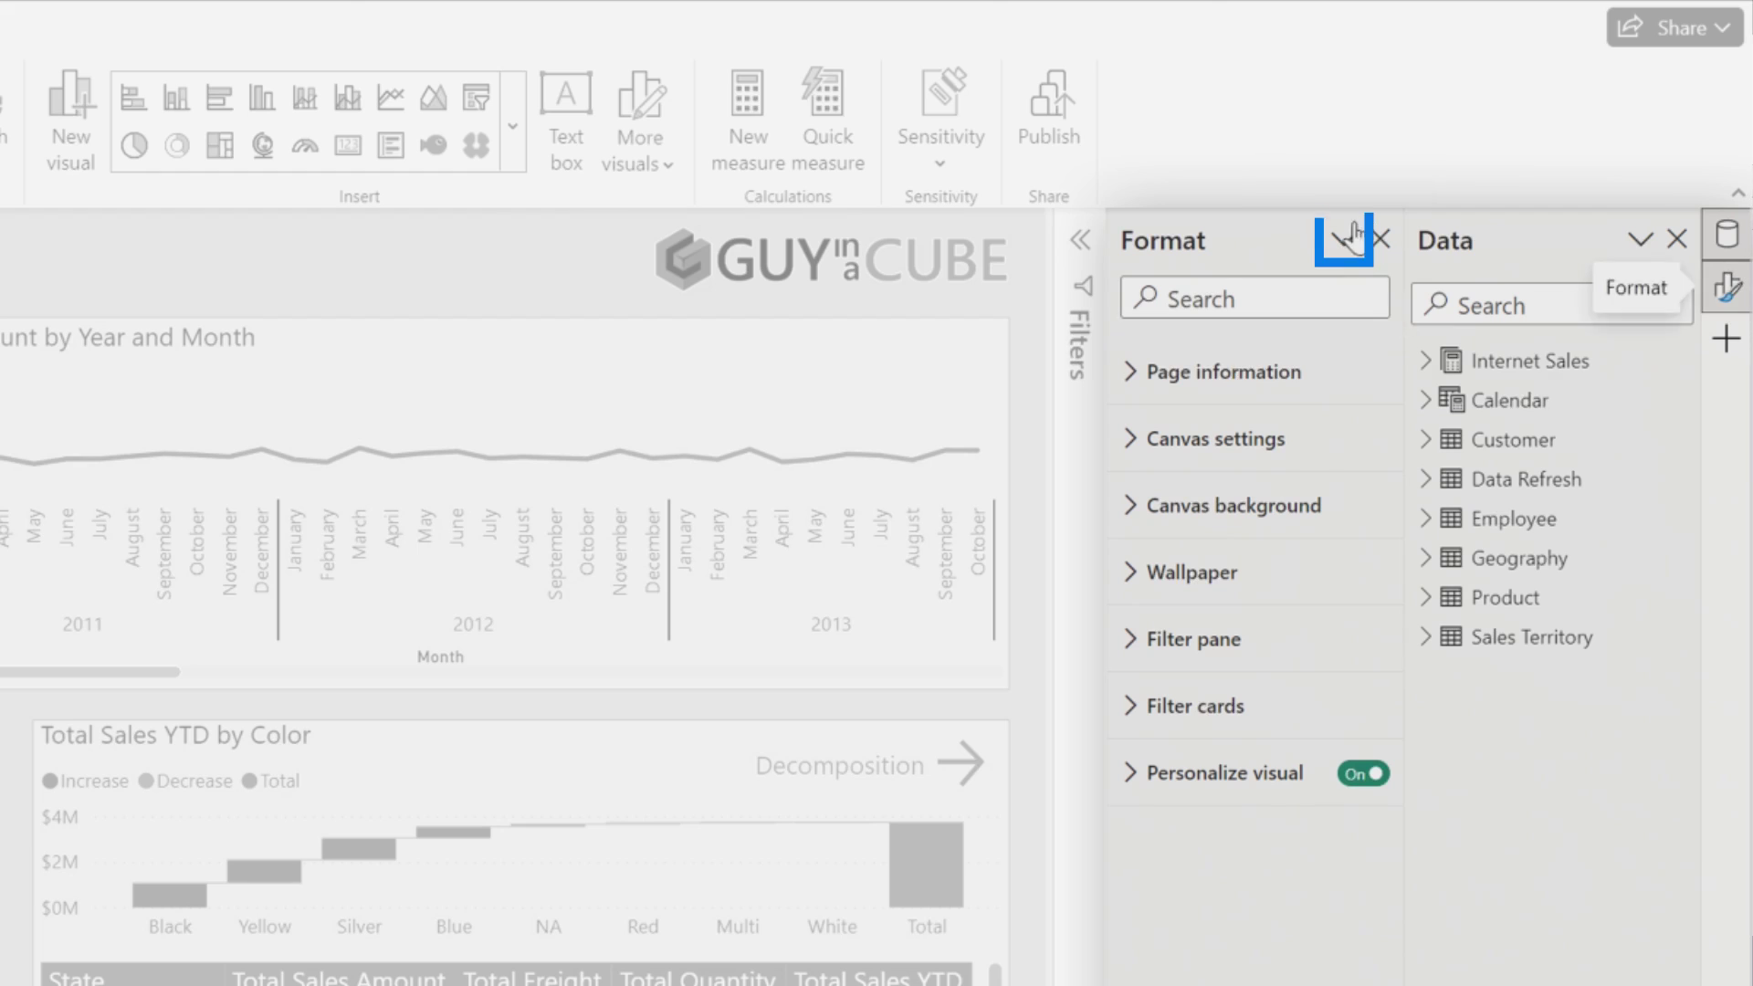
# Collapse the Format pane and switch on Performance analyzer and Sync slicers in the pane switcher
pyautogui.click(1341, 244)
pyautogui.click(1198, 298)
pyautogui.click(1725, 341)
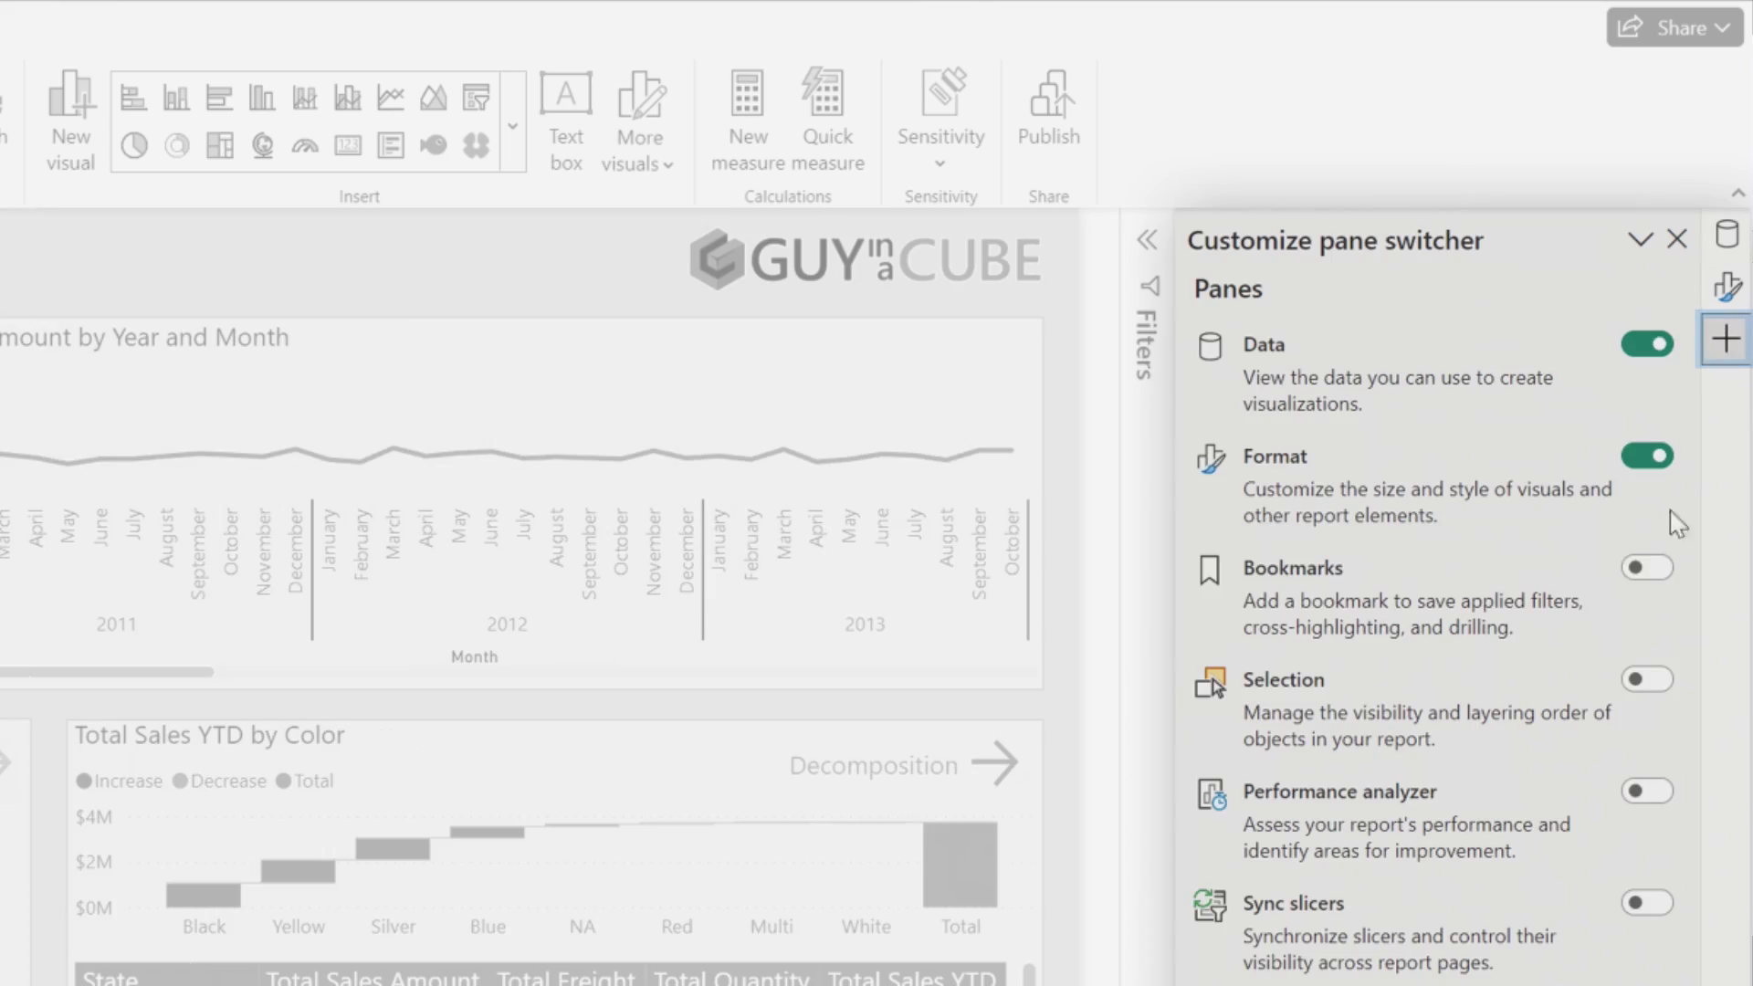
pyautogui.click(1647, 791)
pyautogui.click(1646, 902)
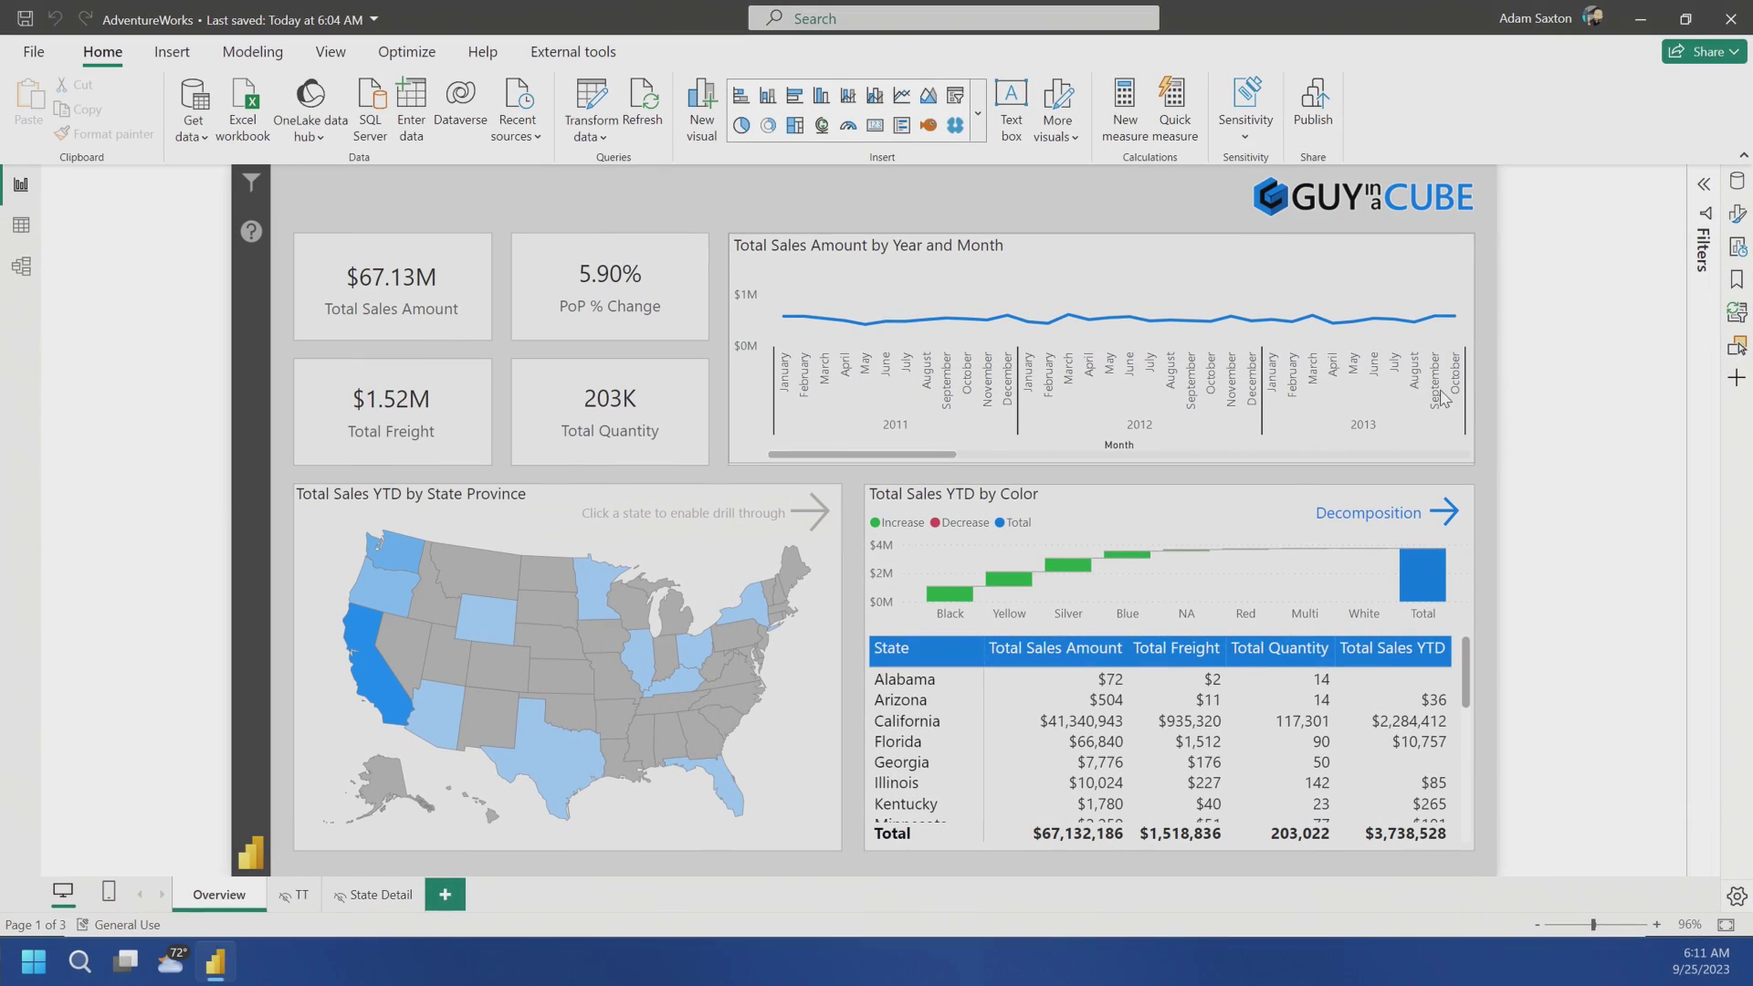
# Dock the PoP % Change card's Build a visual pane among the switcher panes
pyautogui.click(558, 274)
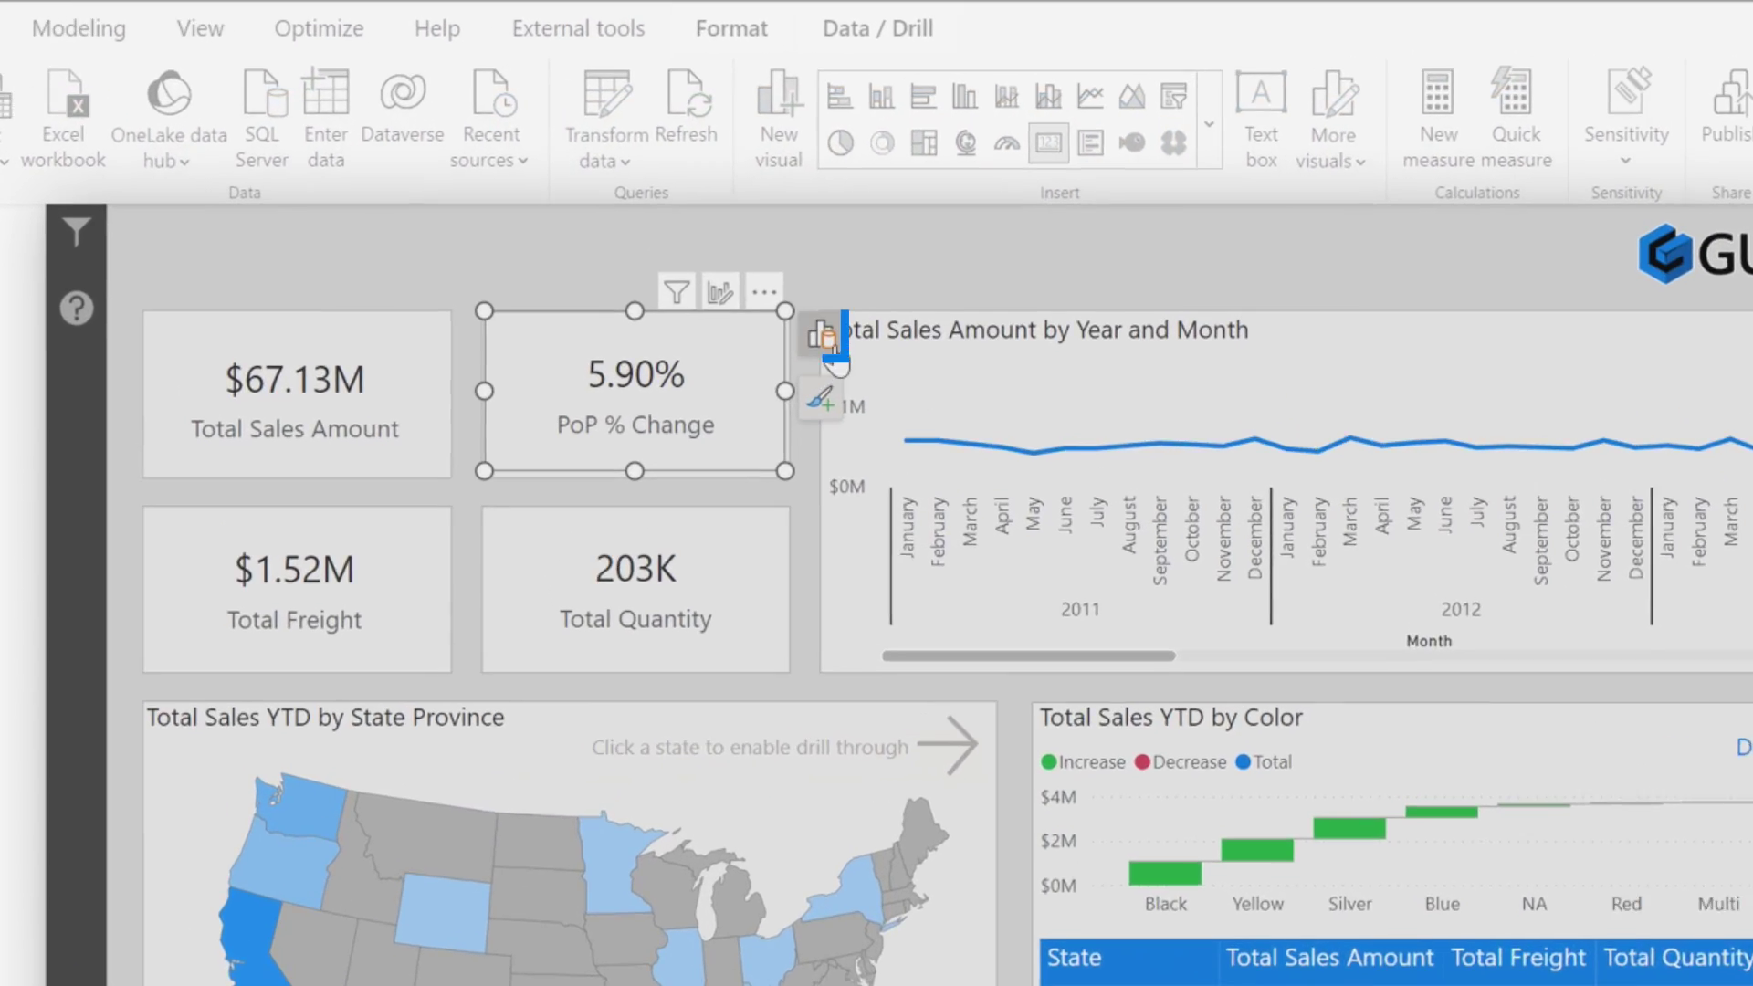
pyautogui.click(826, 343)
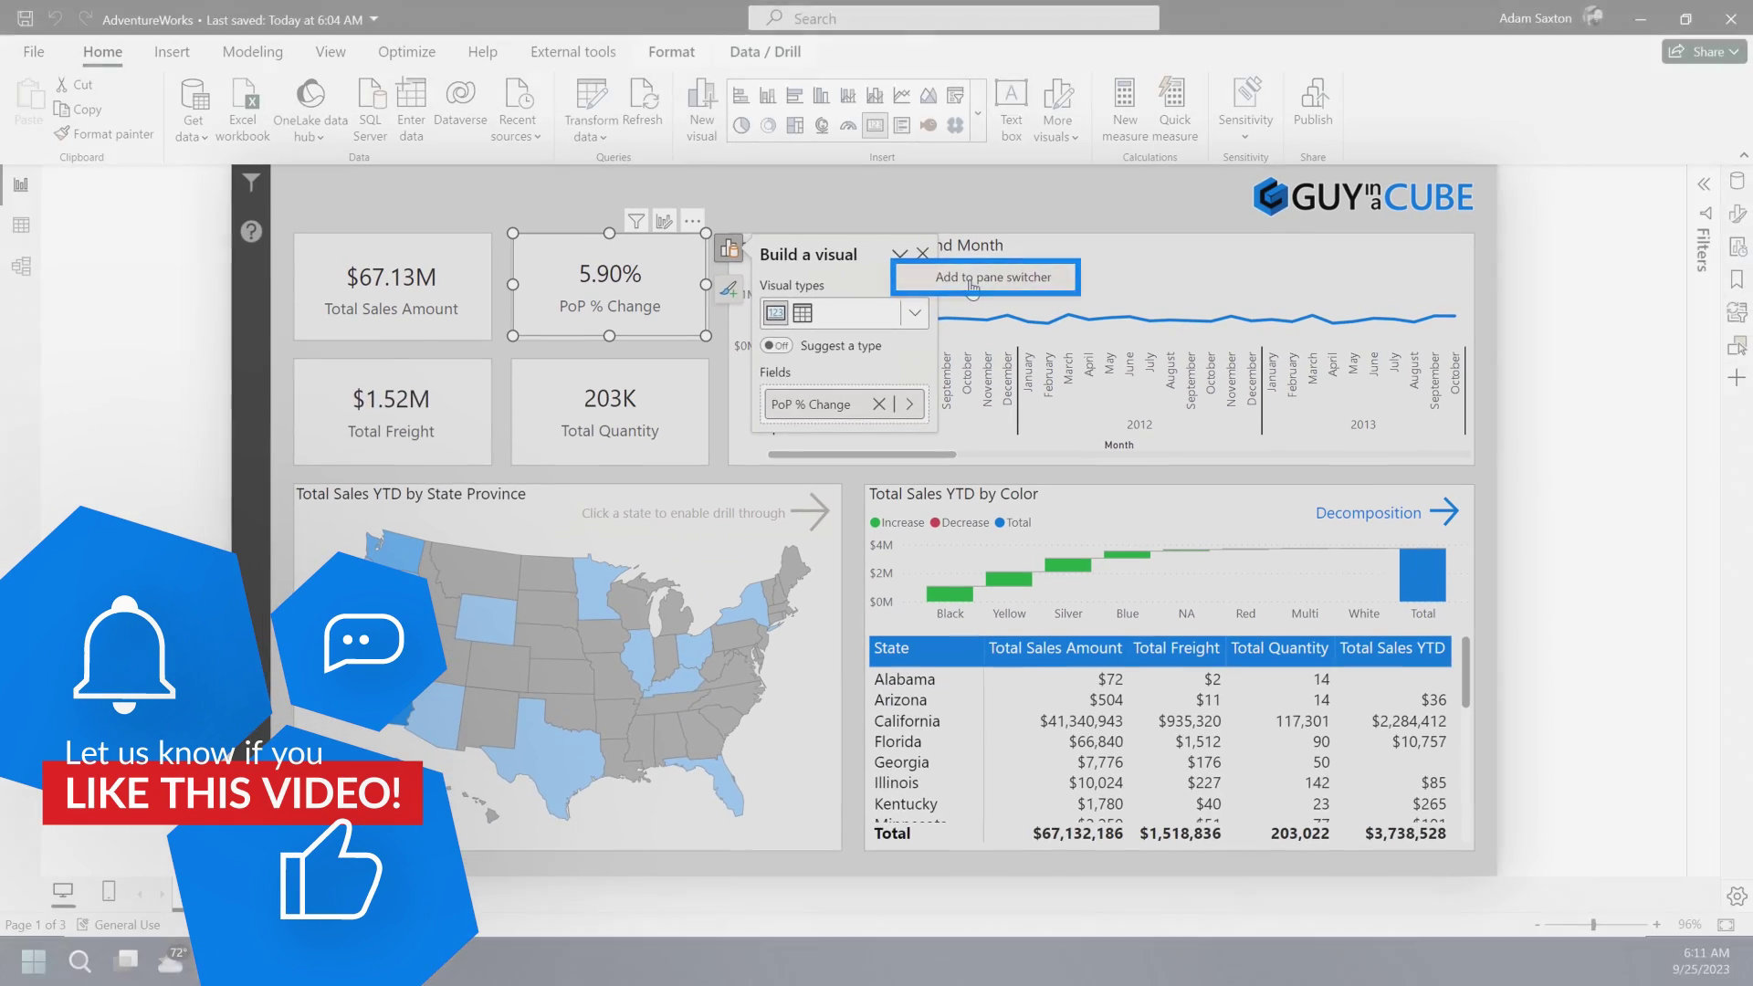
pyautogui.click(1102, 352)
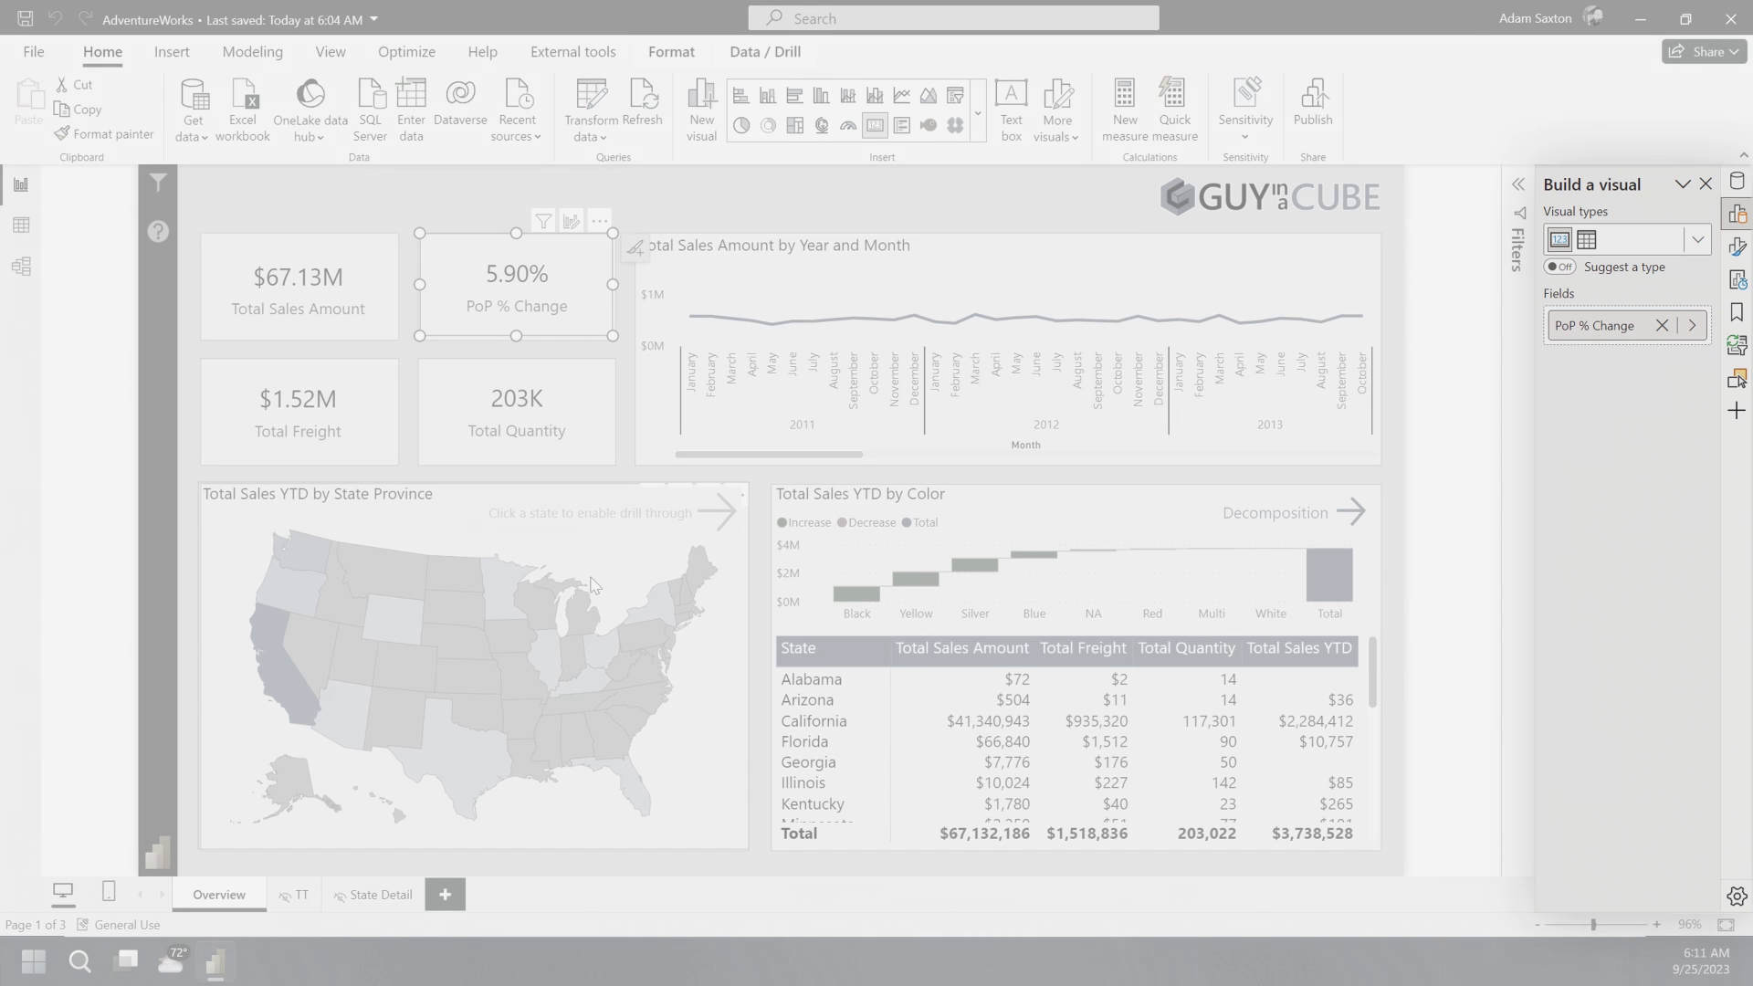
# Check the state map and Total Sales YTD by Color waterfall, then move Build a visual beside the visual
pyautogui.click(587, 587)
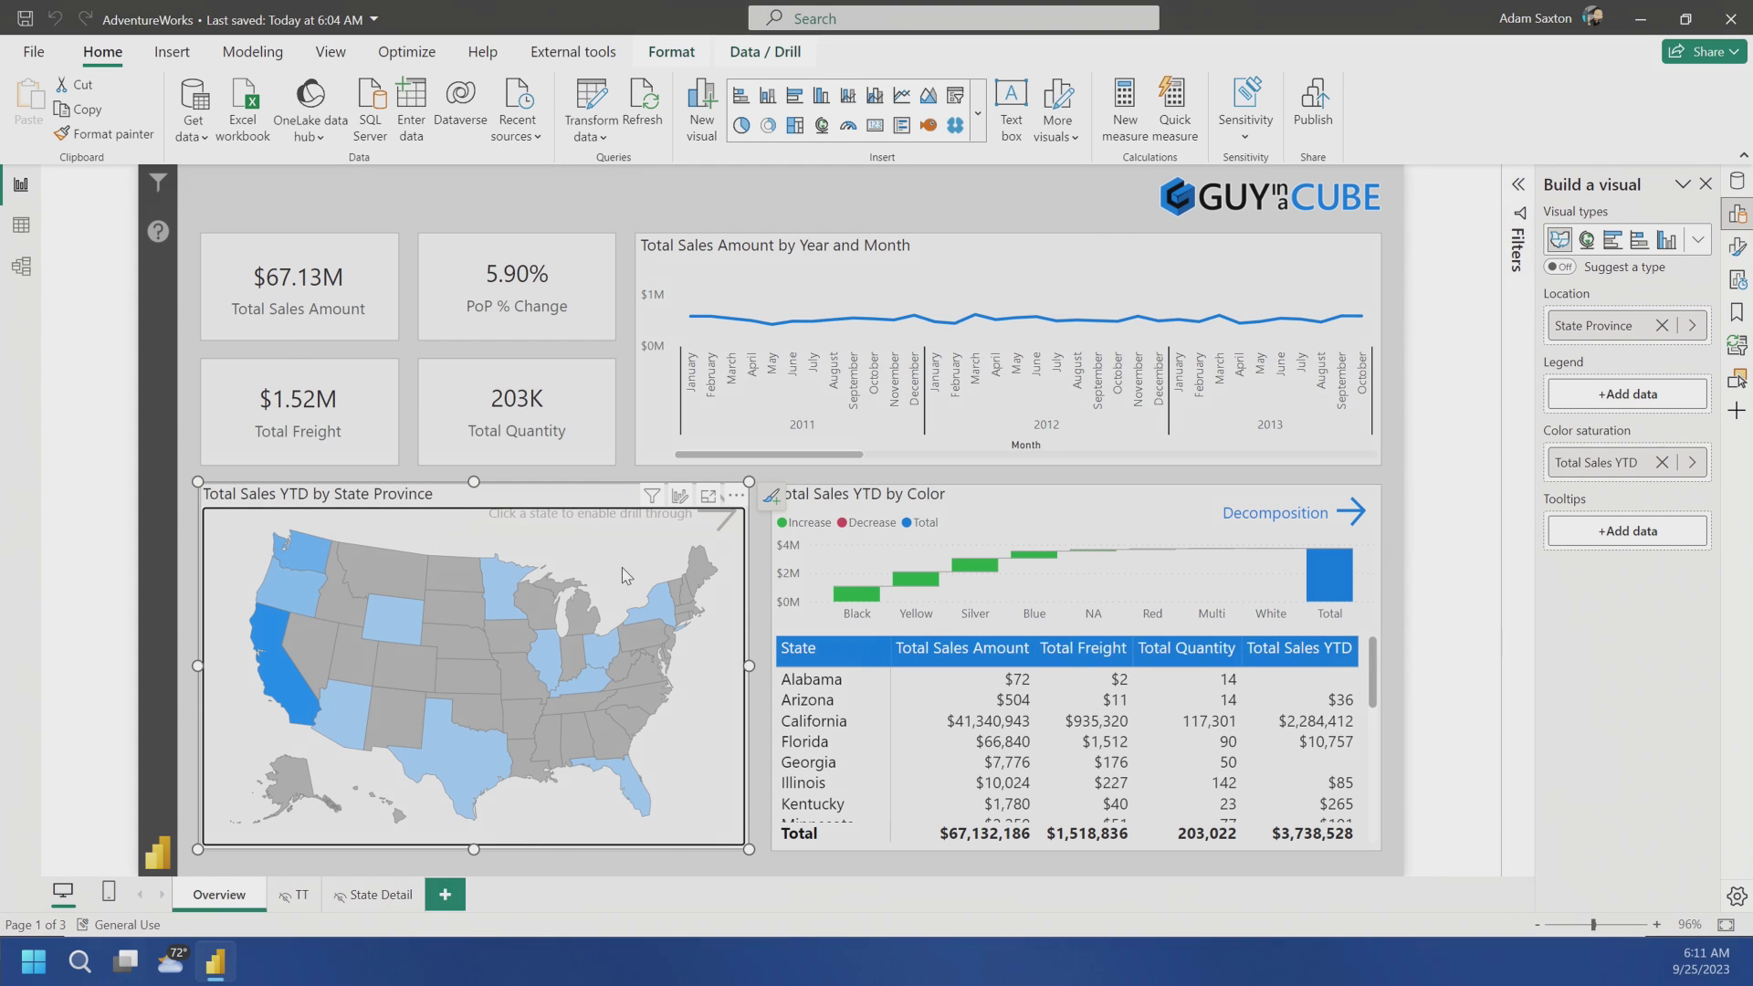
pyautogui.click(1067, 529)
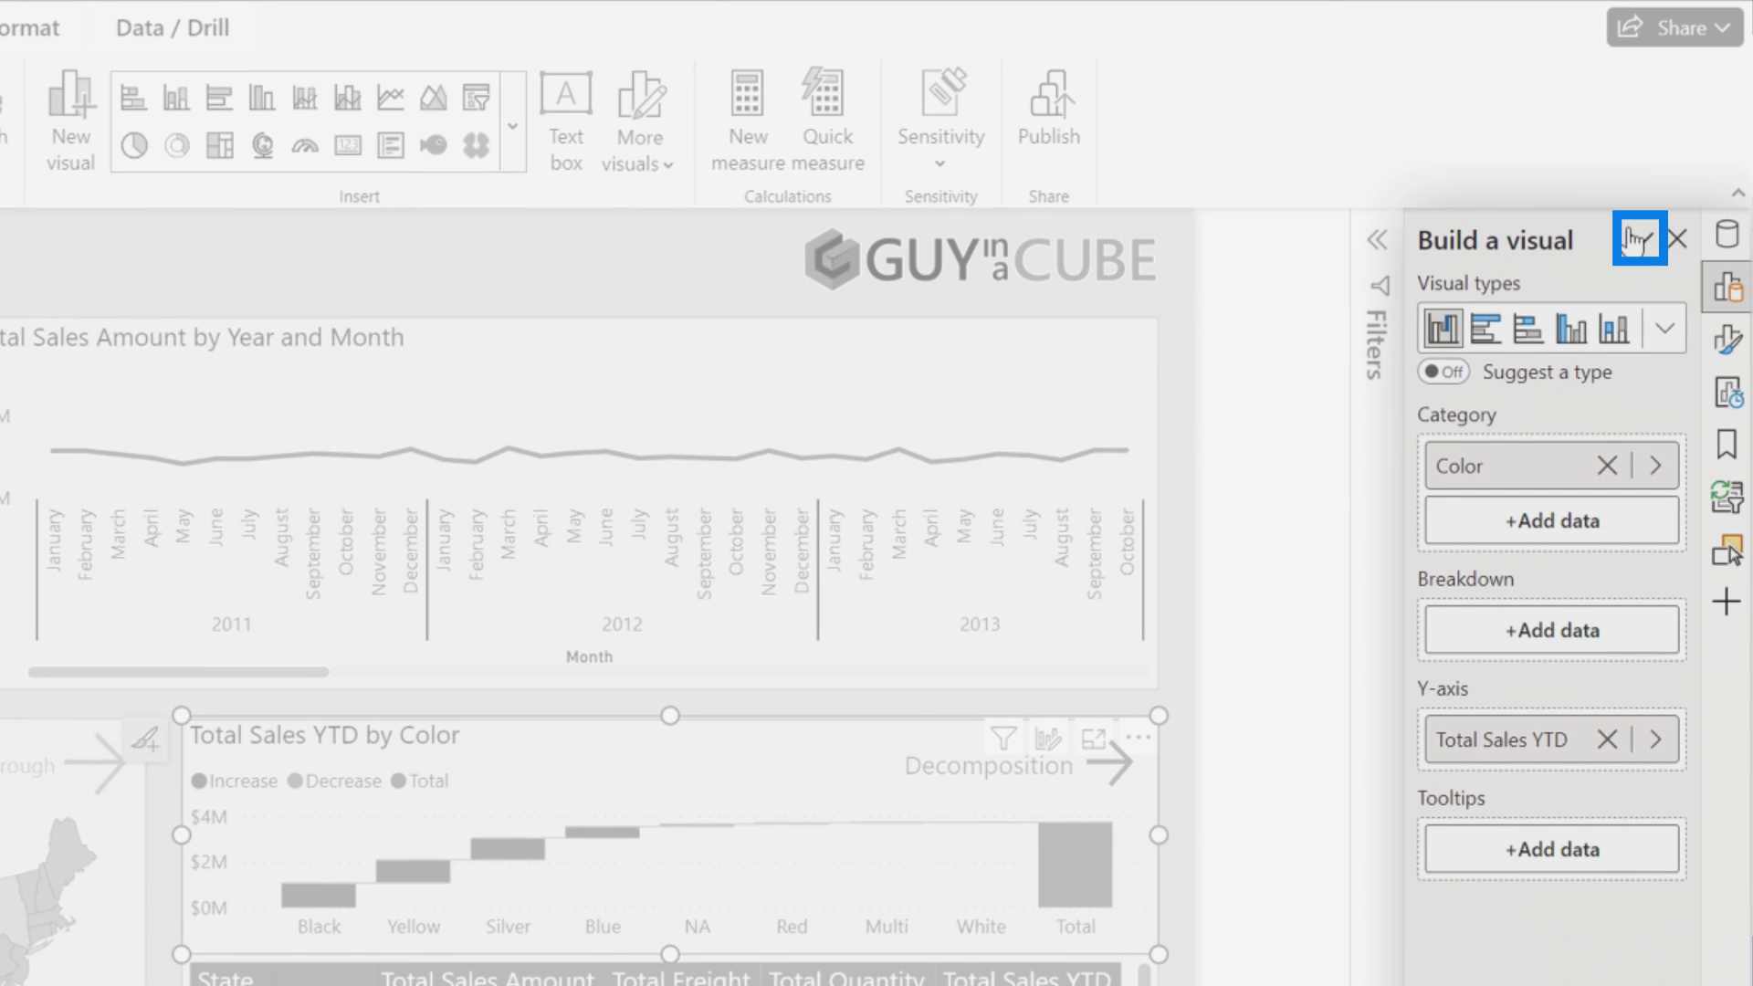
pyautogui.click(1639, 240)
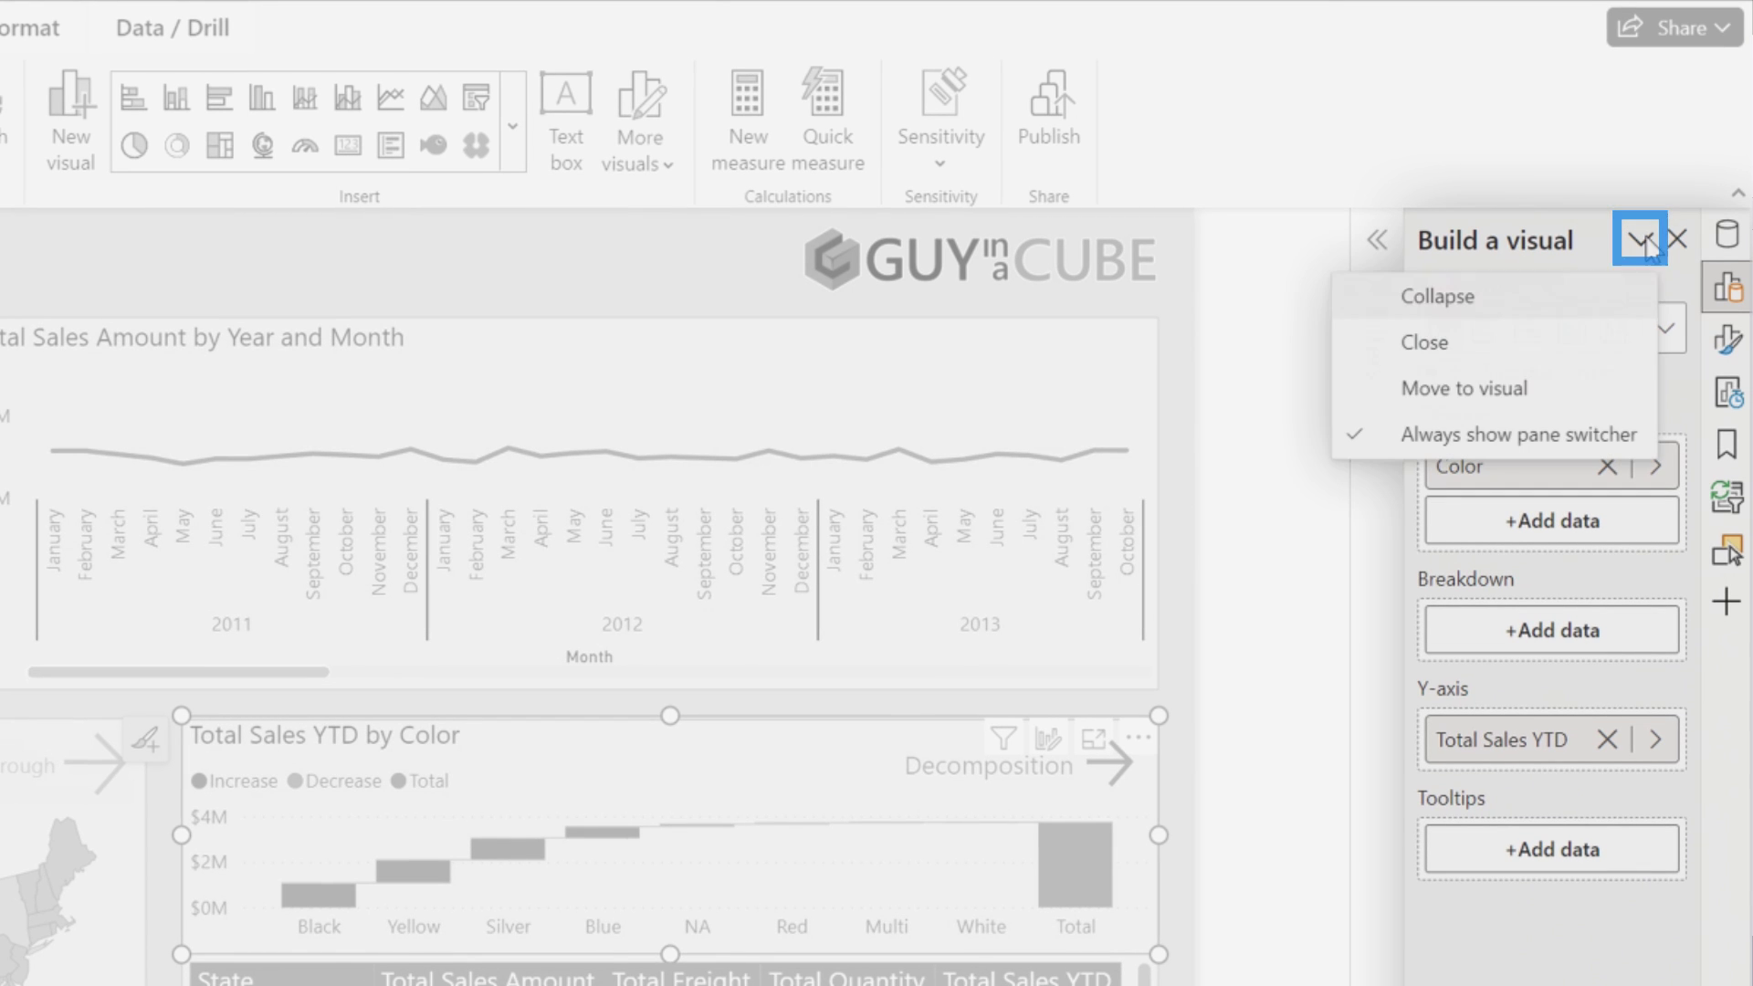
pyautogui.click(1503, 390)
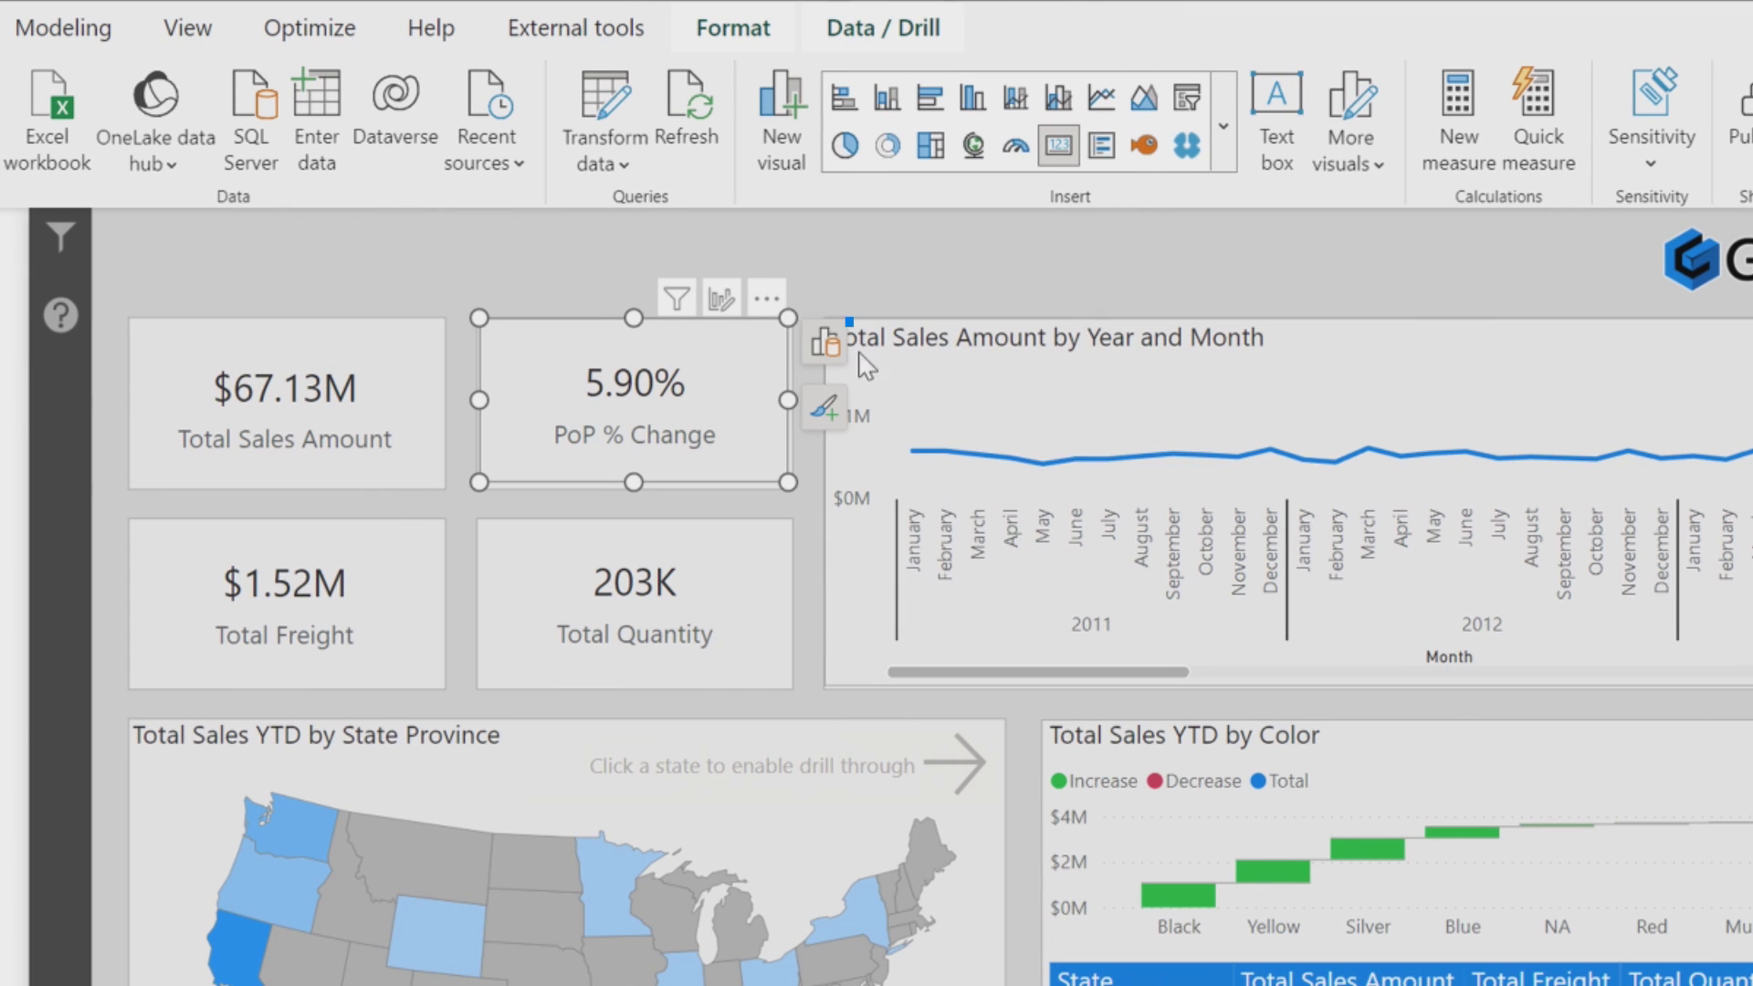
# Open the PoP % Change card's Build a visual flyout and view the Pane switcher options on View
pyautogui.click(826, 343)
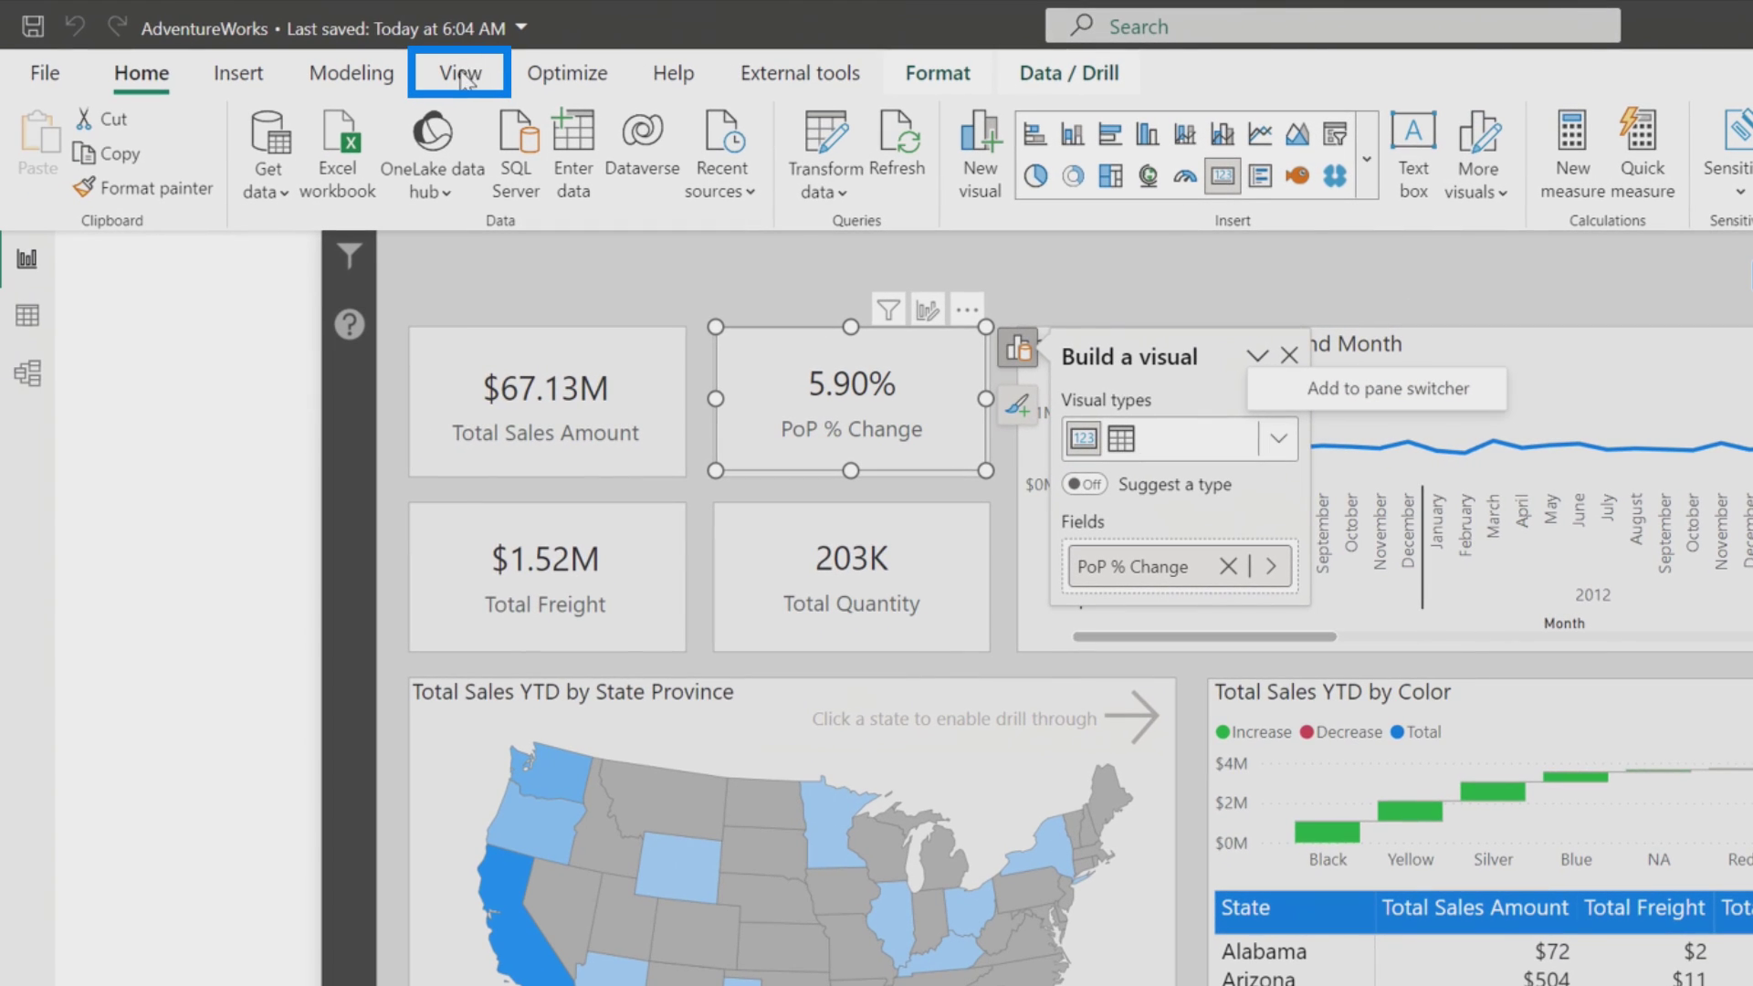
pyautogui.click(461, 74)
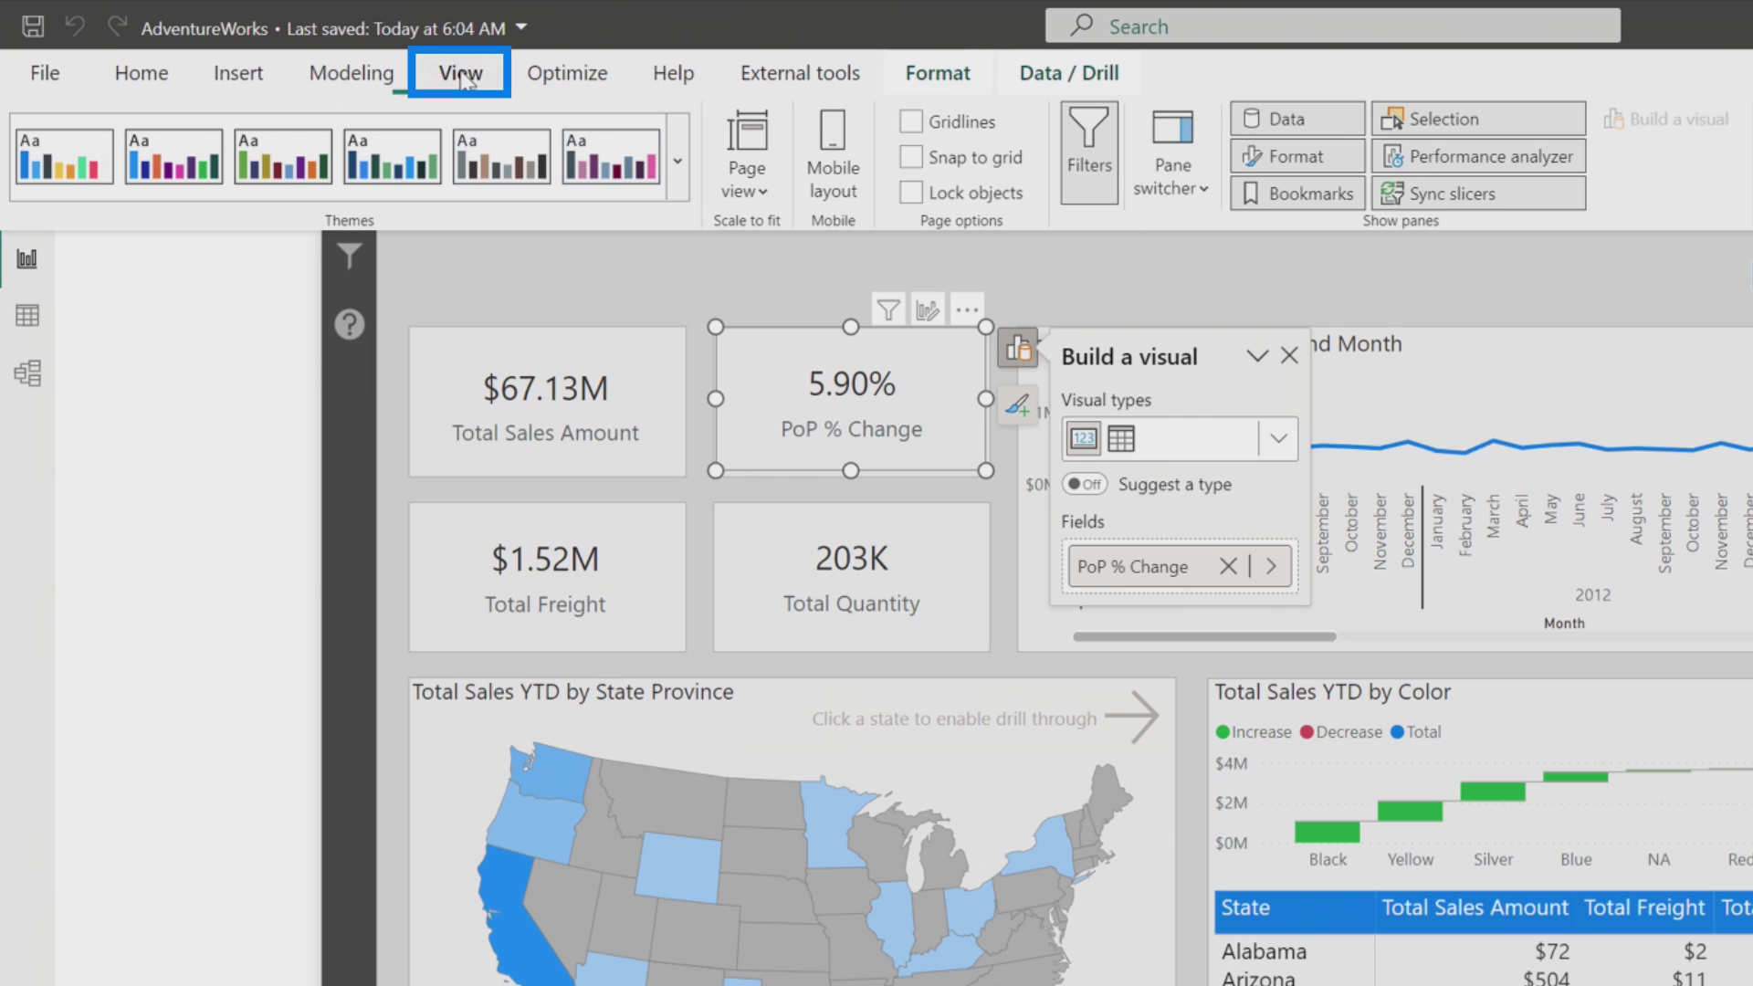
pyautogui.click(1178, 187)
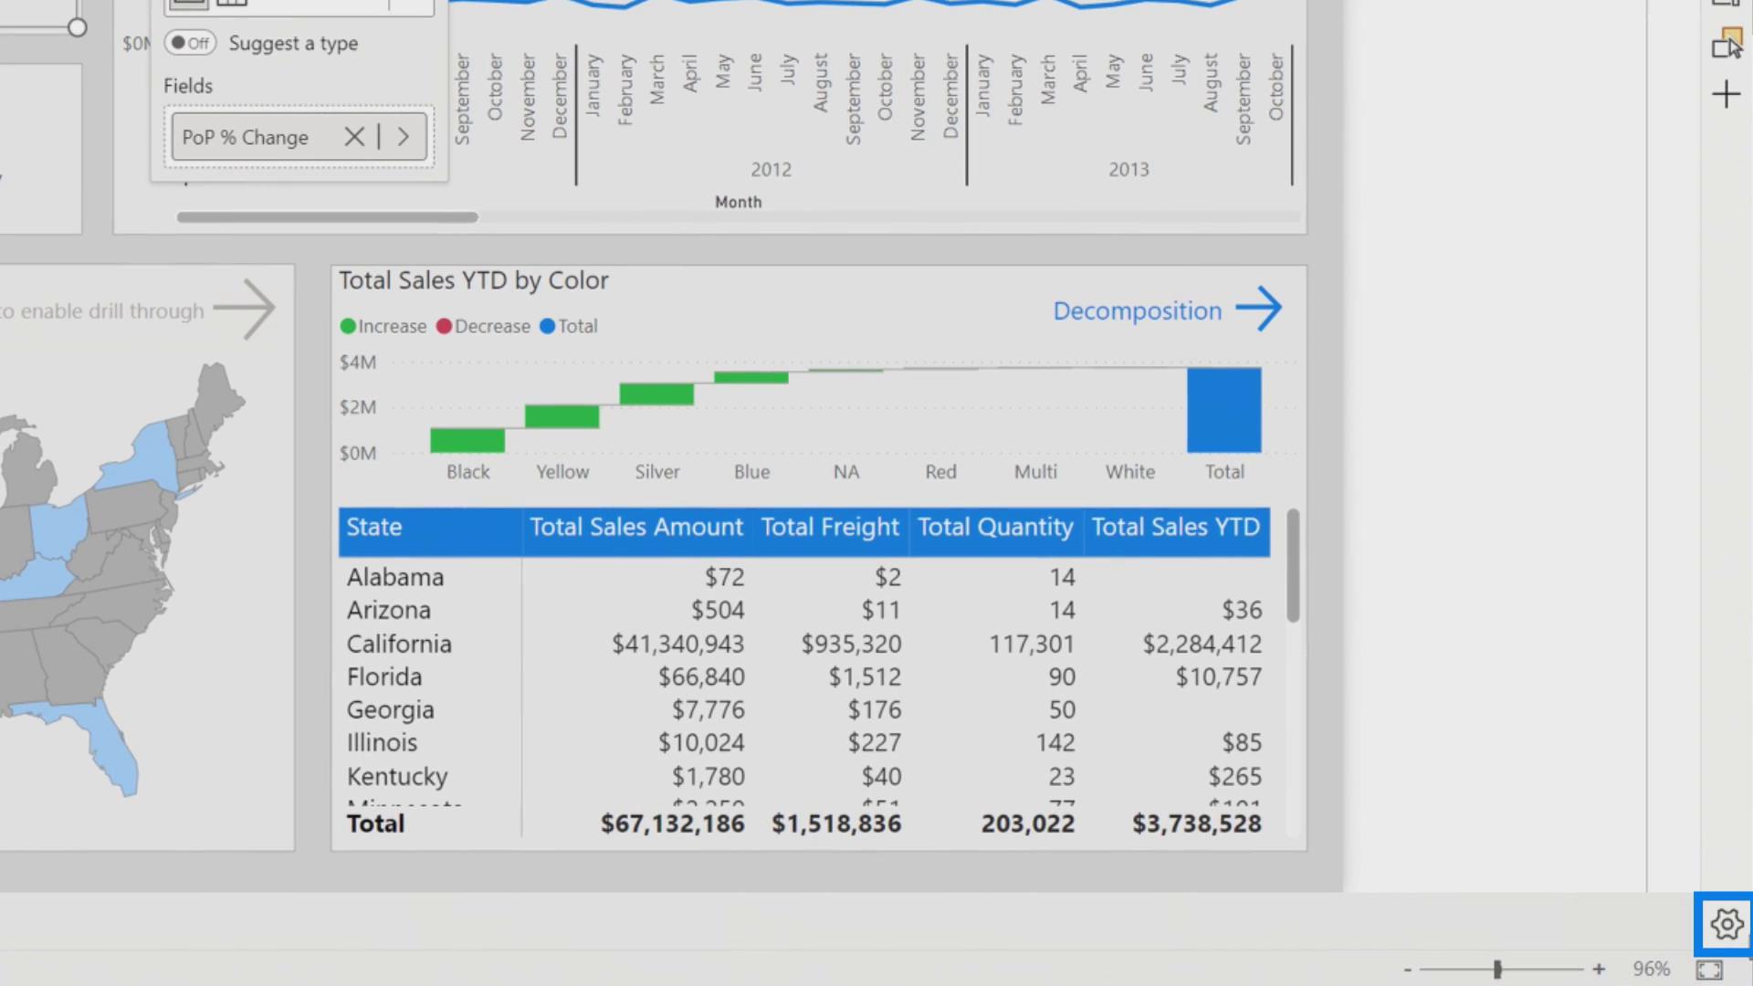
# Confirm Report settings in Options, then move Build a visual into the pane switcher
pyautogui.click(1725, 924)
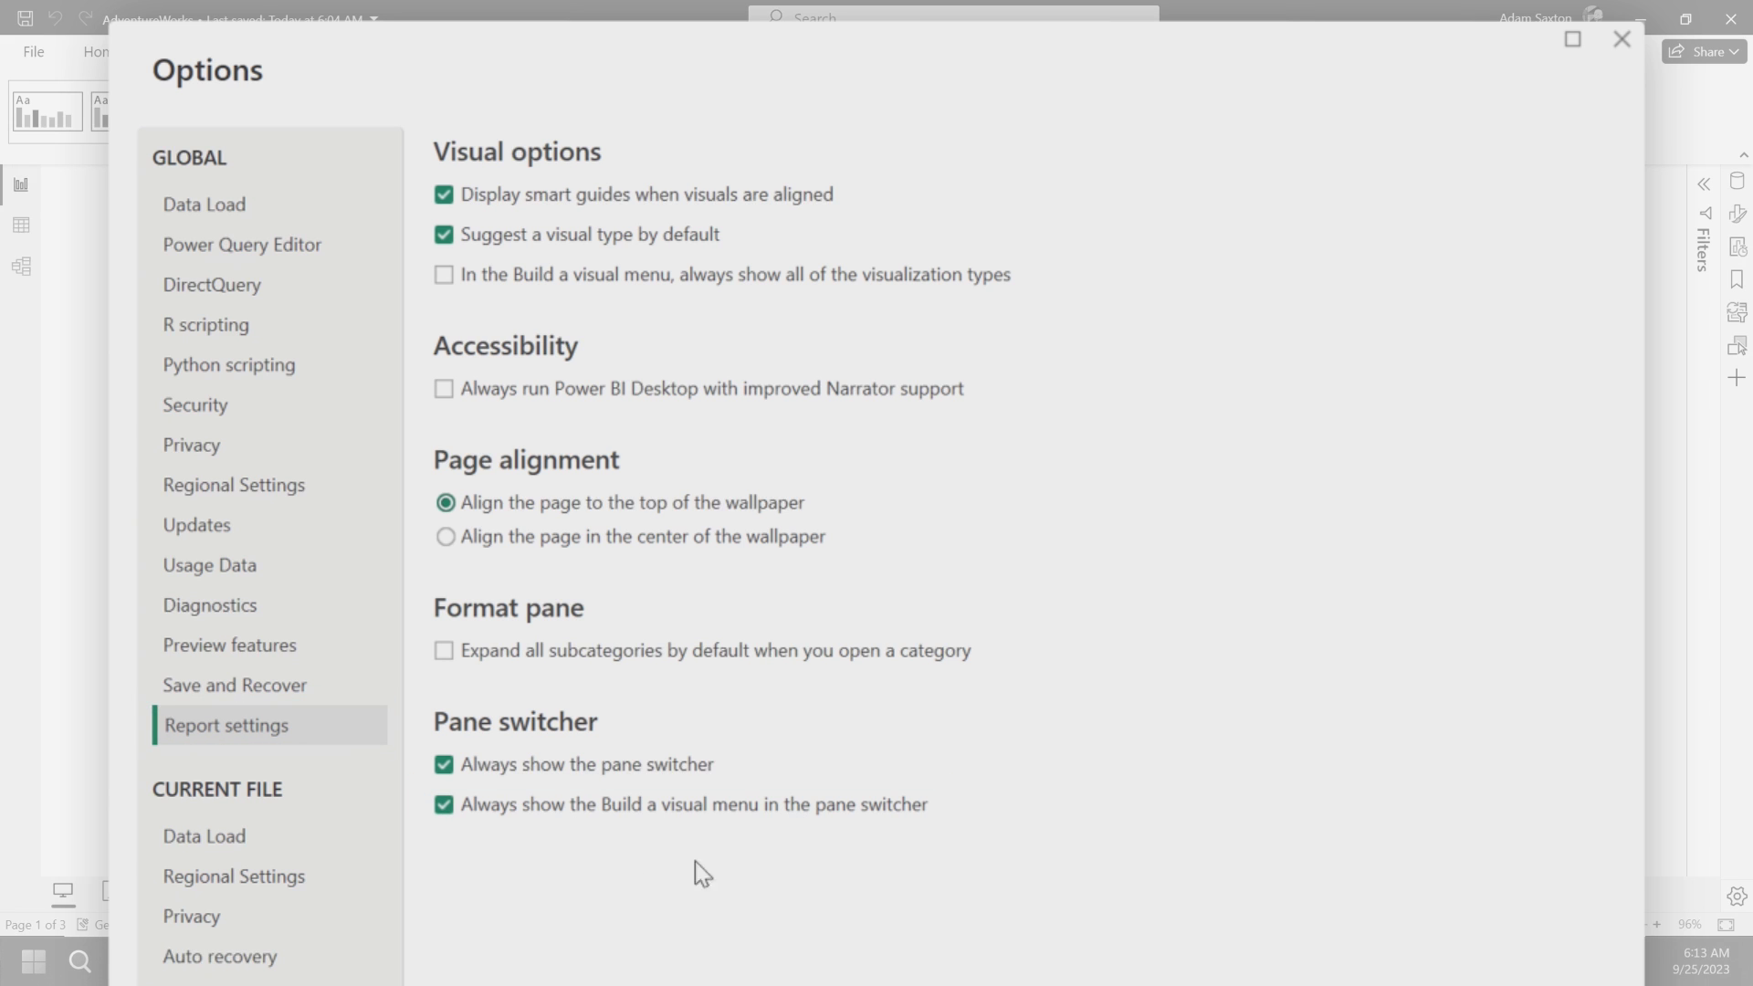
pyautogui.click(1275, 892)
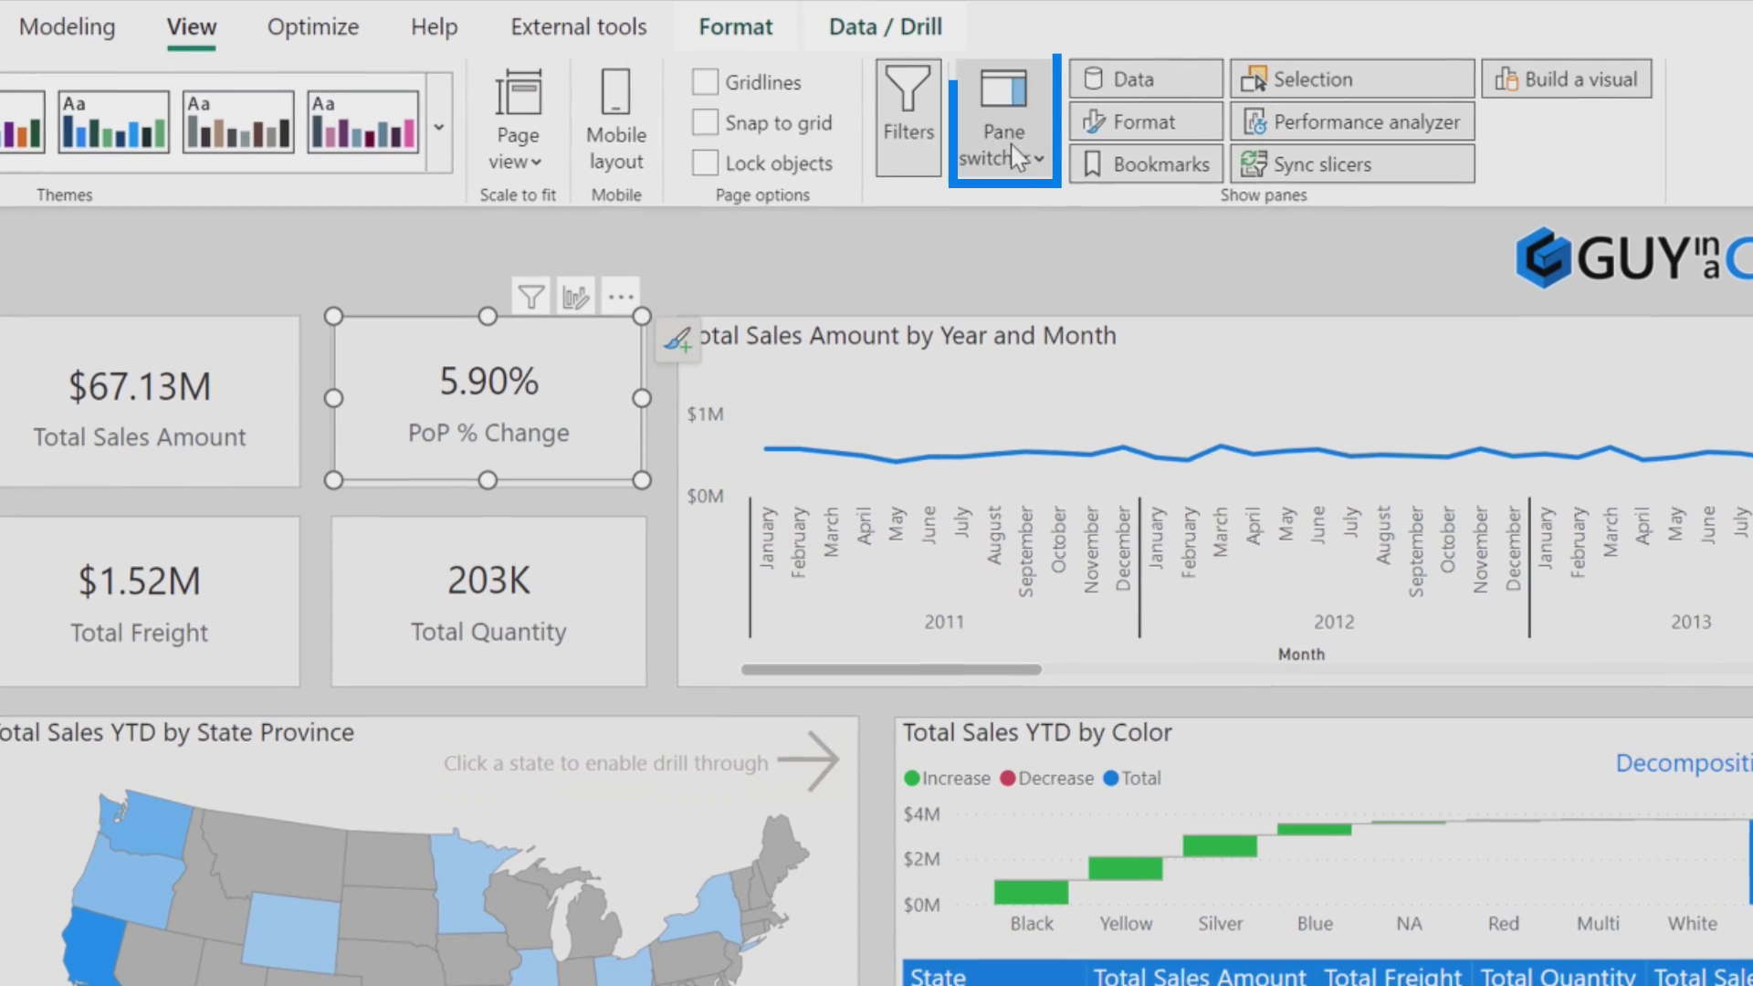
pyautogui.click(1016, 157)
pyautogui.click(1109, 270)
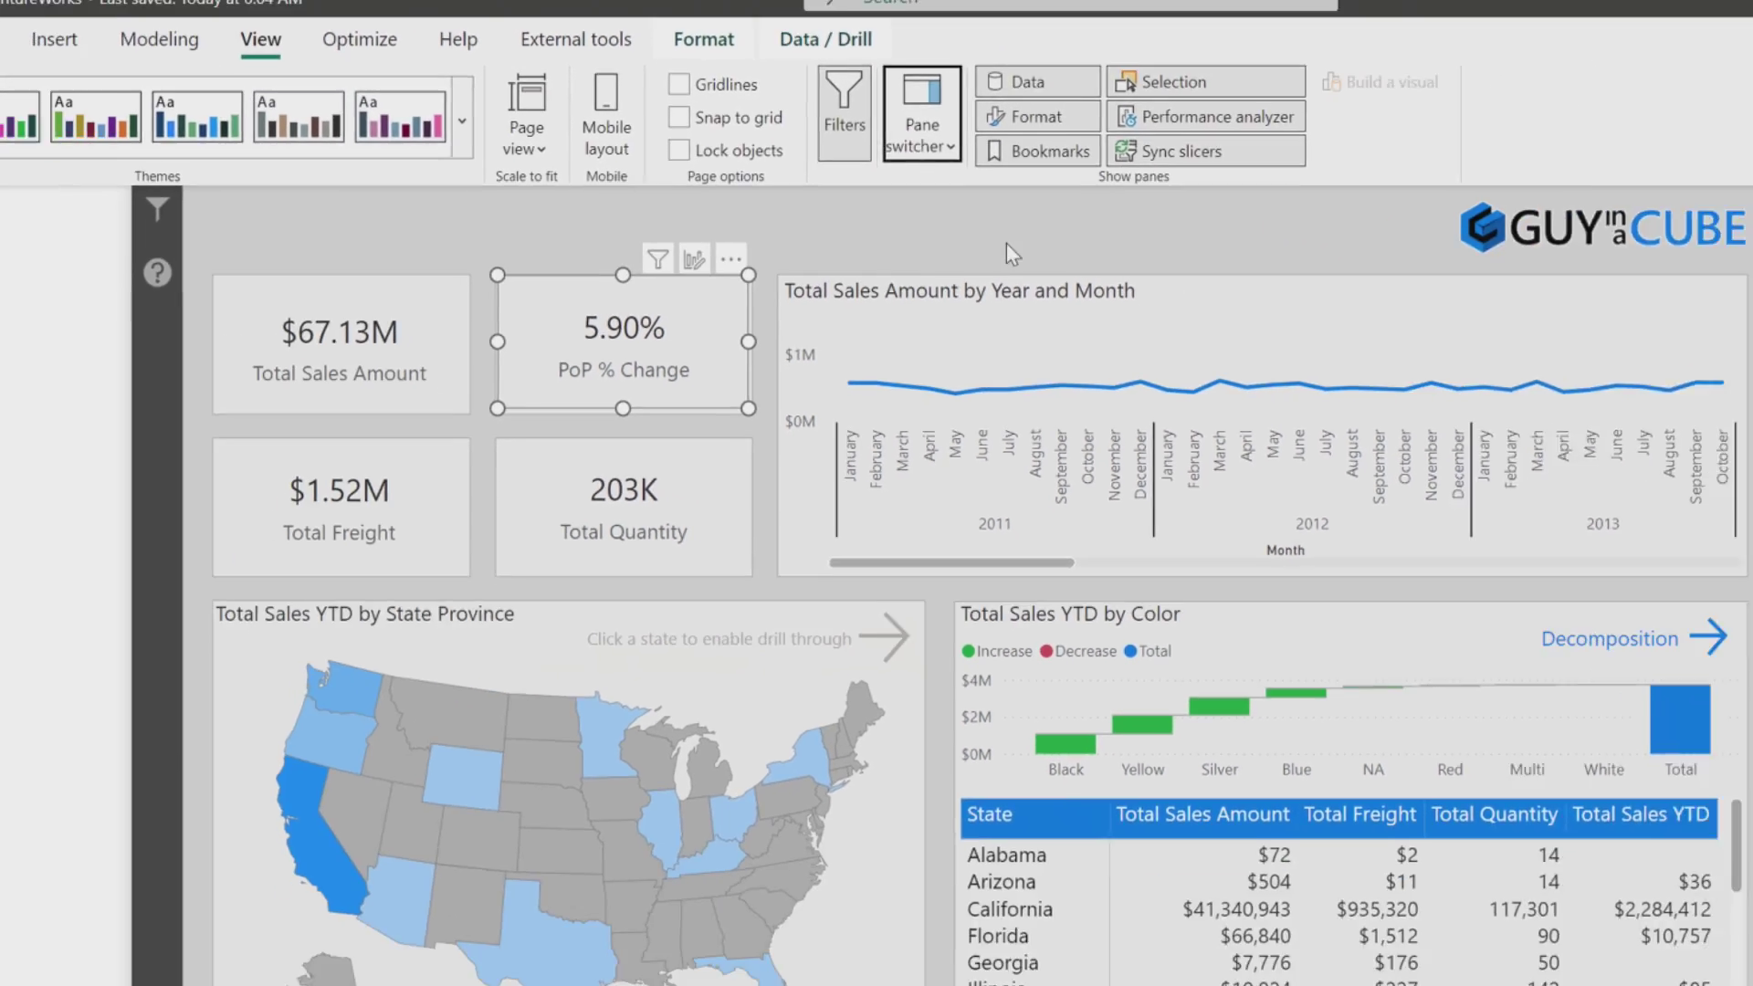